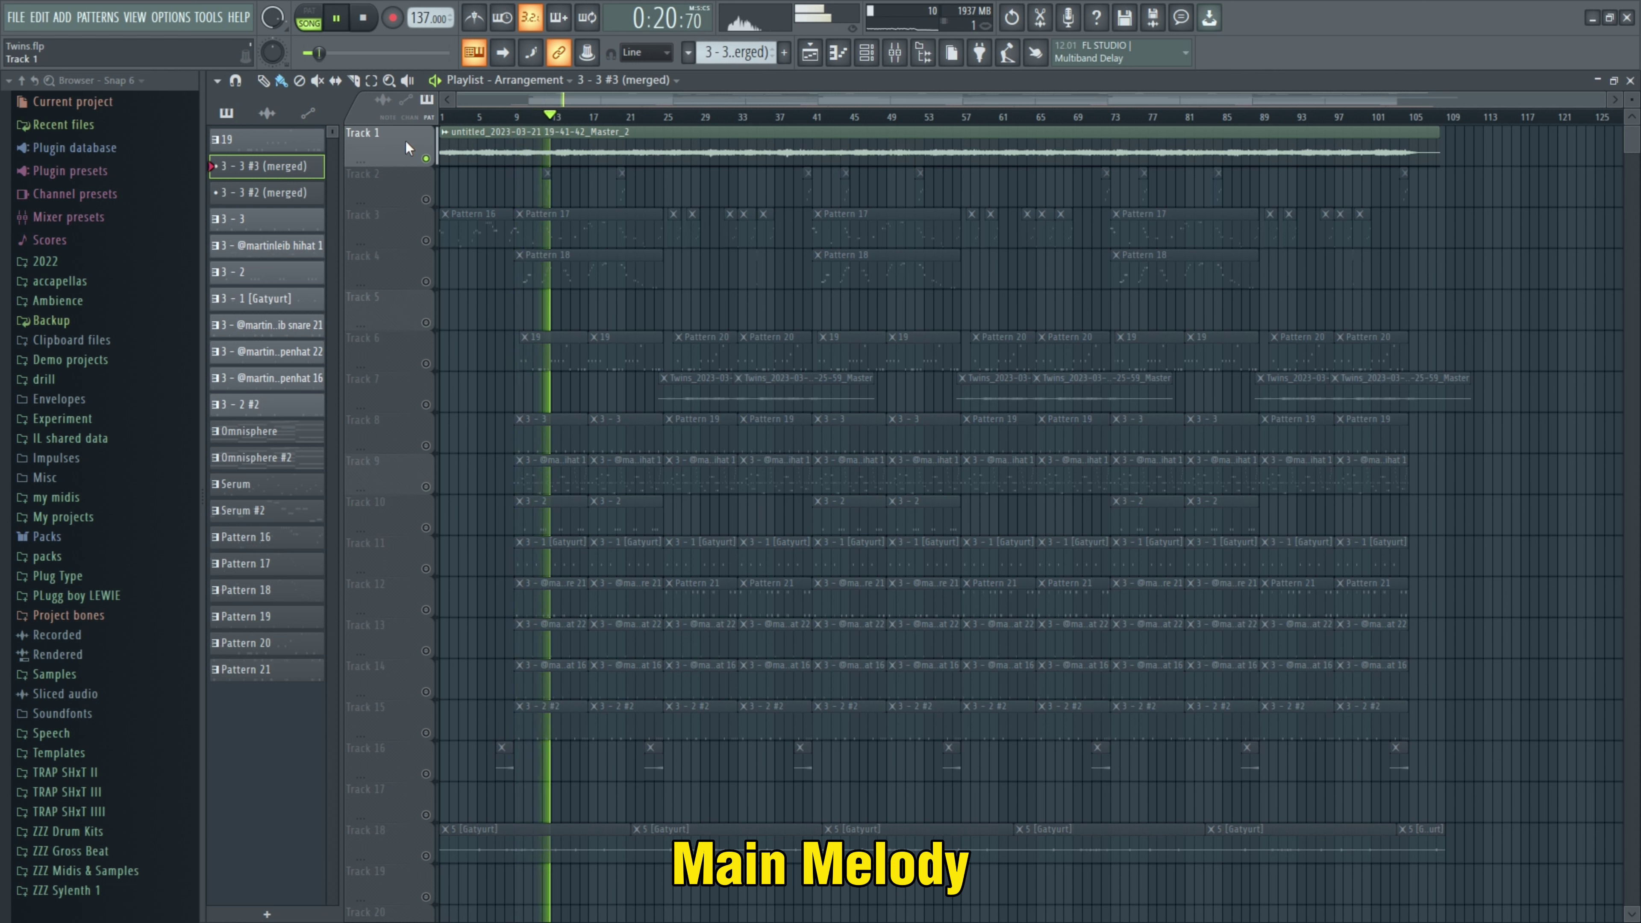
Step: Play the main melody audio in the playlist from bar 25 and stop playback
{"action": "left_click", "coordinate": [666, 118]}
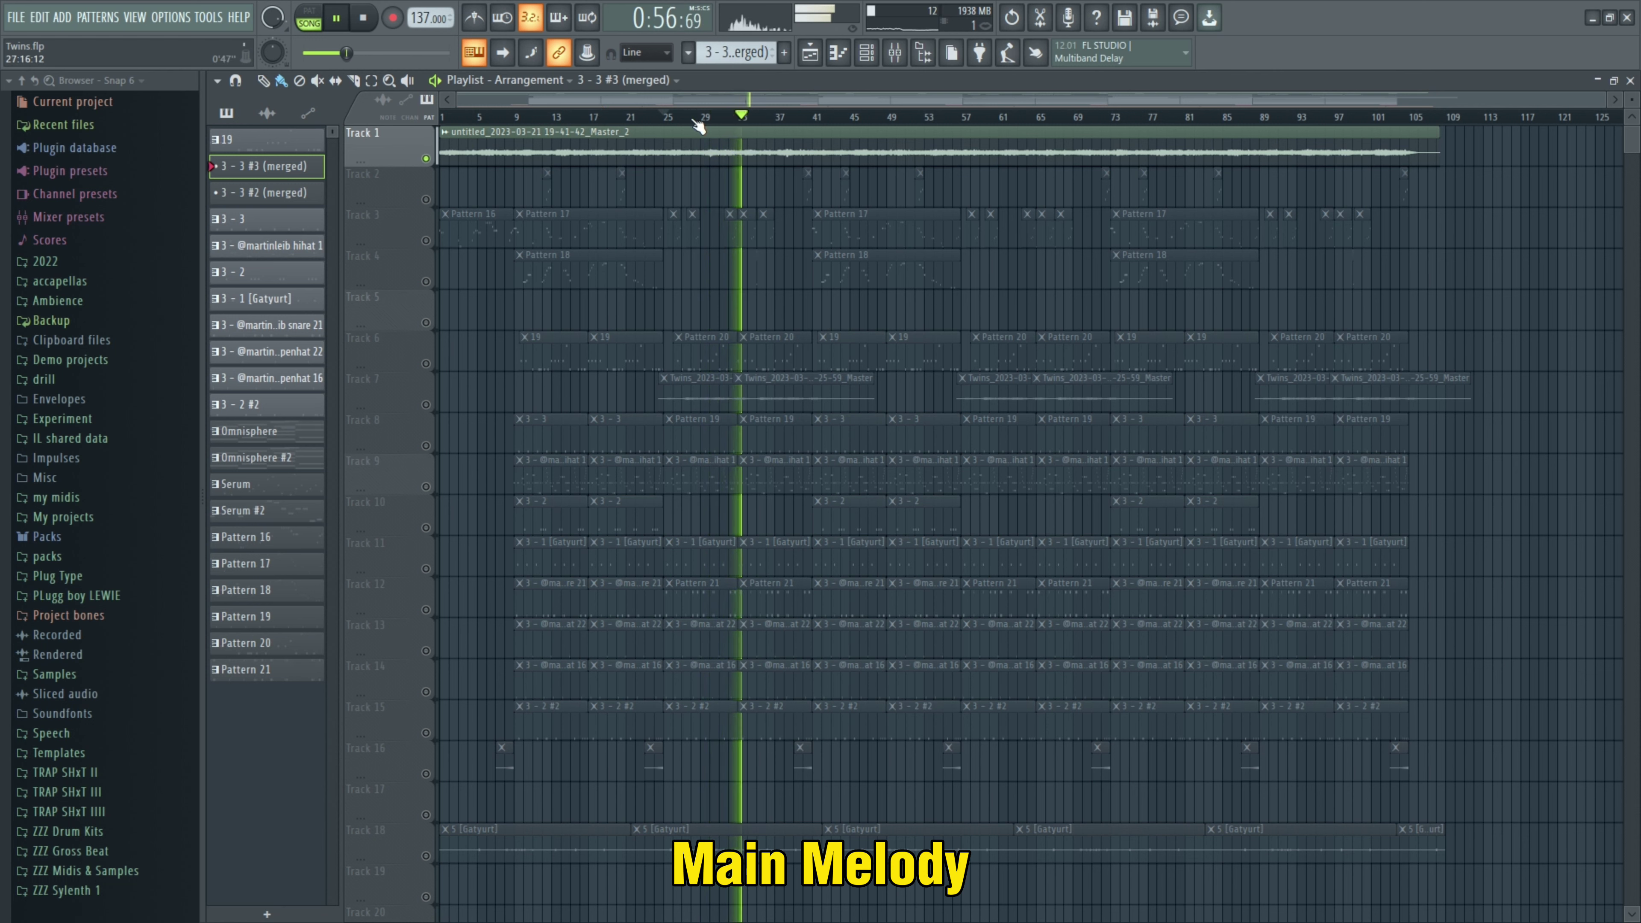
{"action": "left_click", "coordinate": [378, 23]}
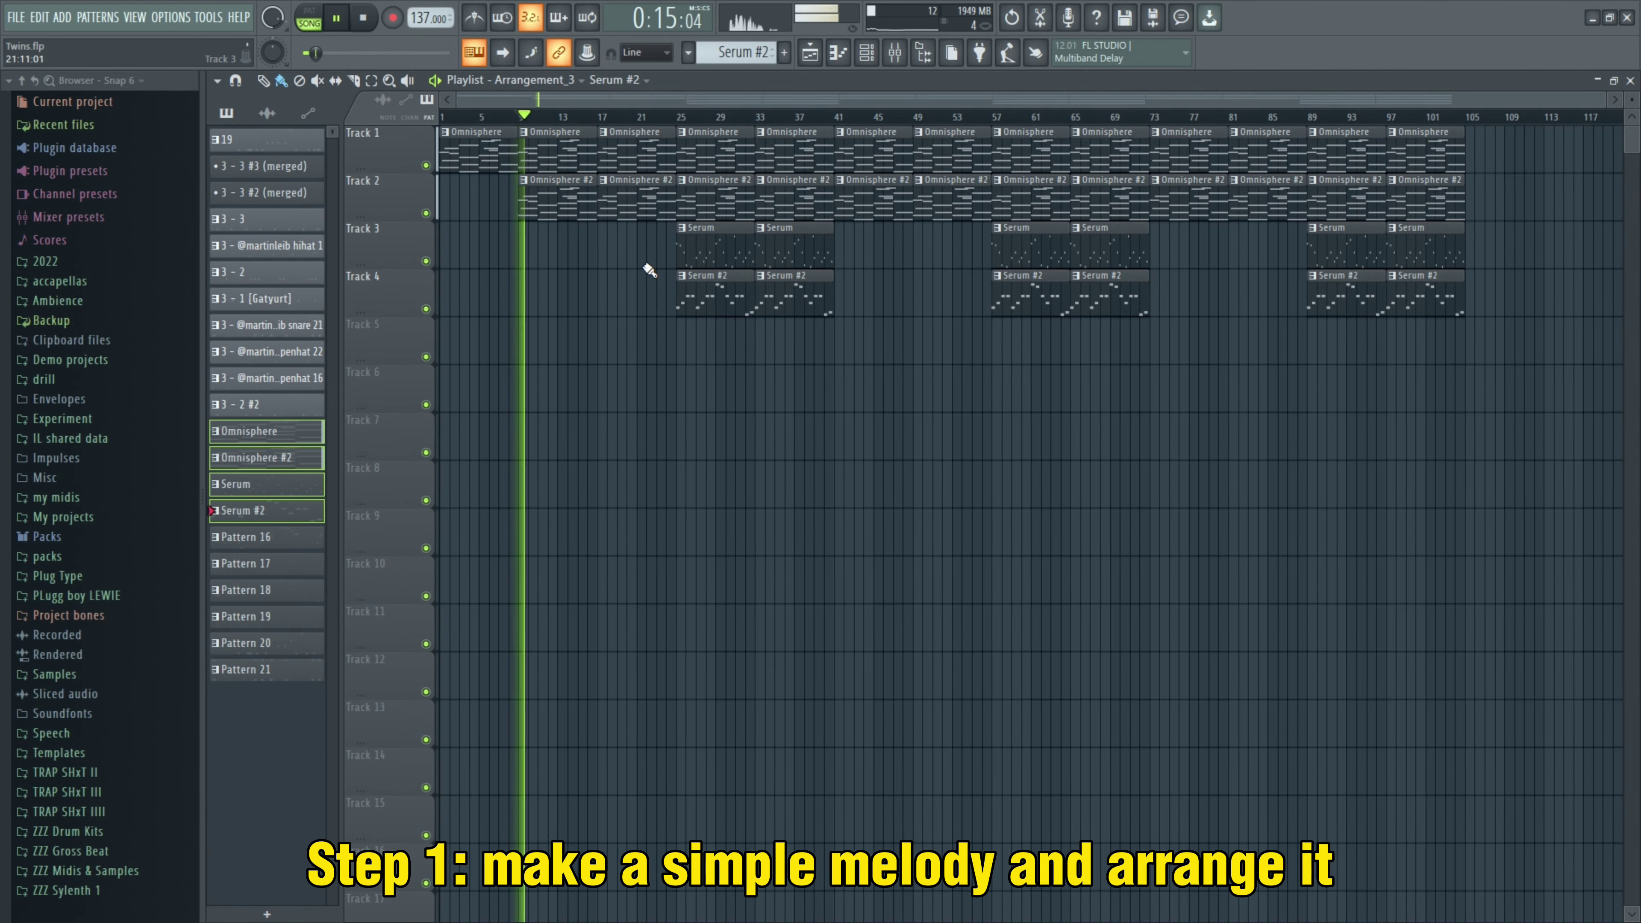
Step: Examine the notes of the Omnisphere and Serum melody patterns in the piano roll
{"action": "left_click", "coordinate": [866, 53]}
{"action": "left_click", "coordinate": [880, 62]}
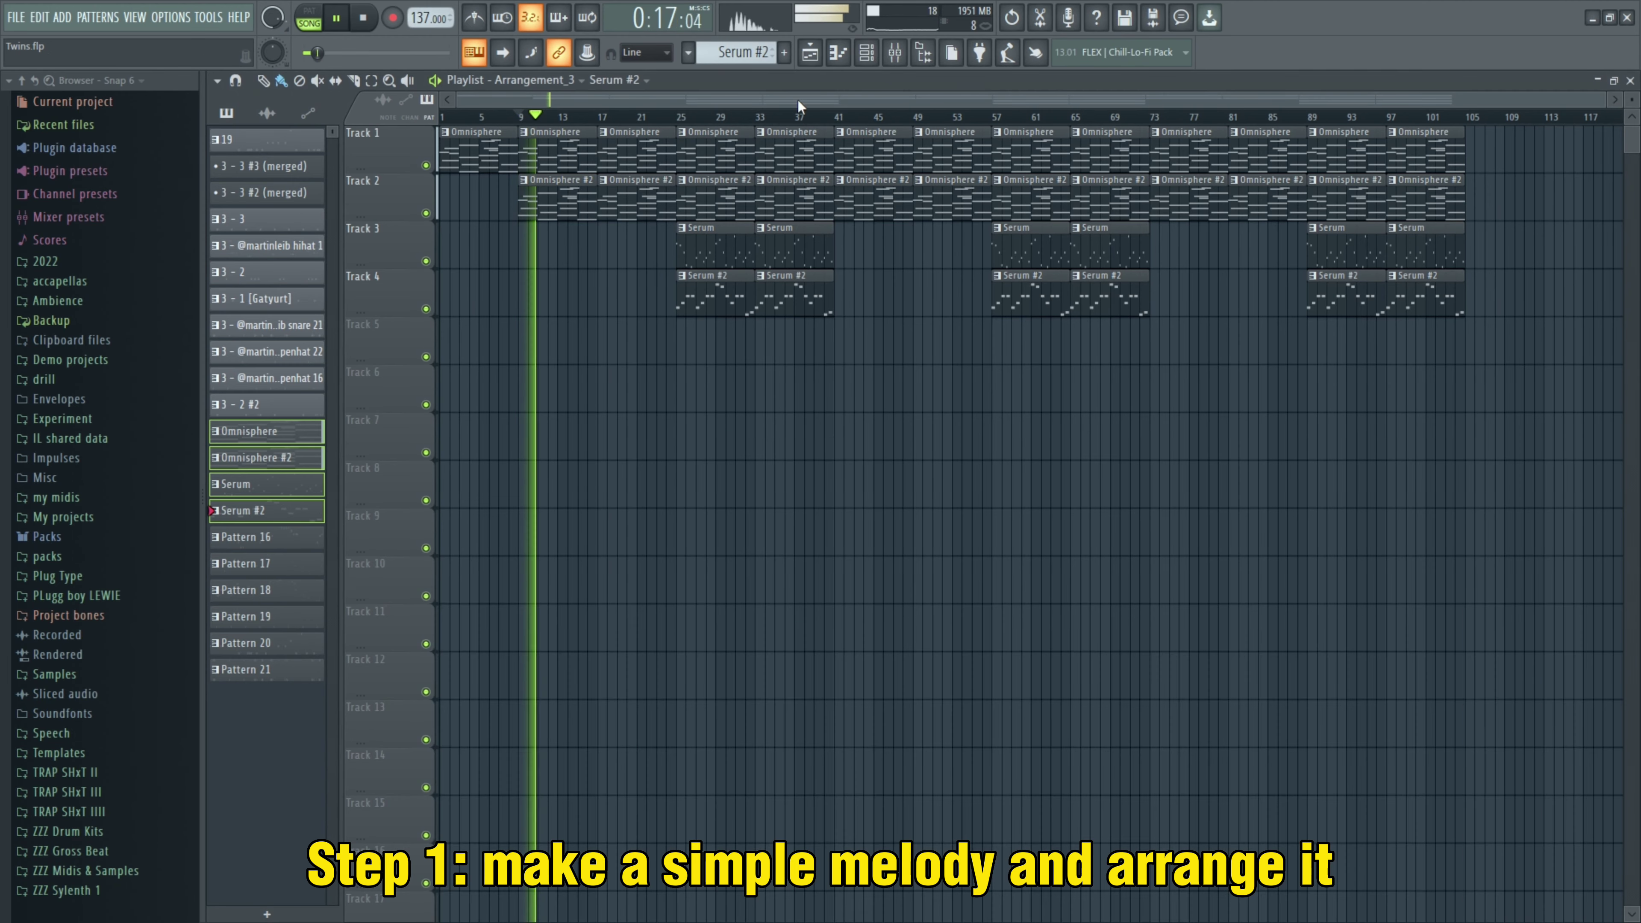
{"action": "double_click", "coordinate": [587, 147]}
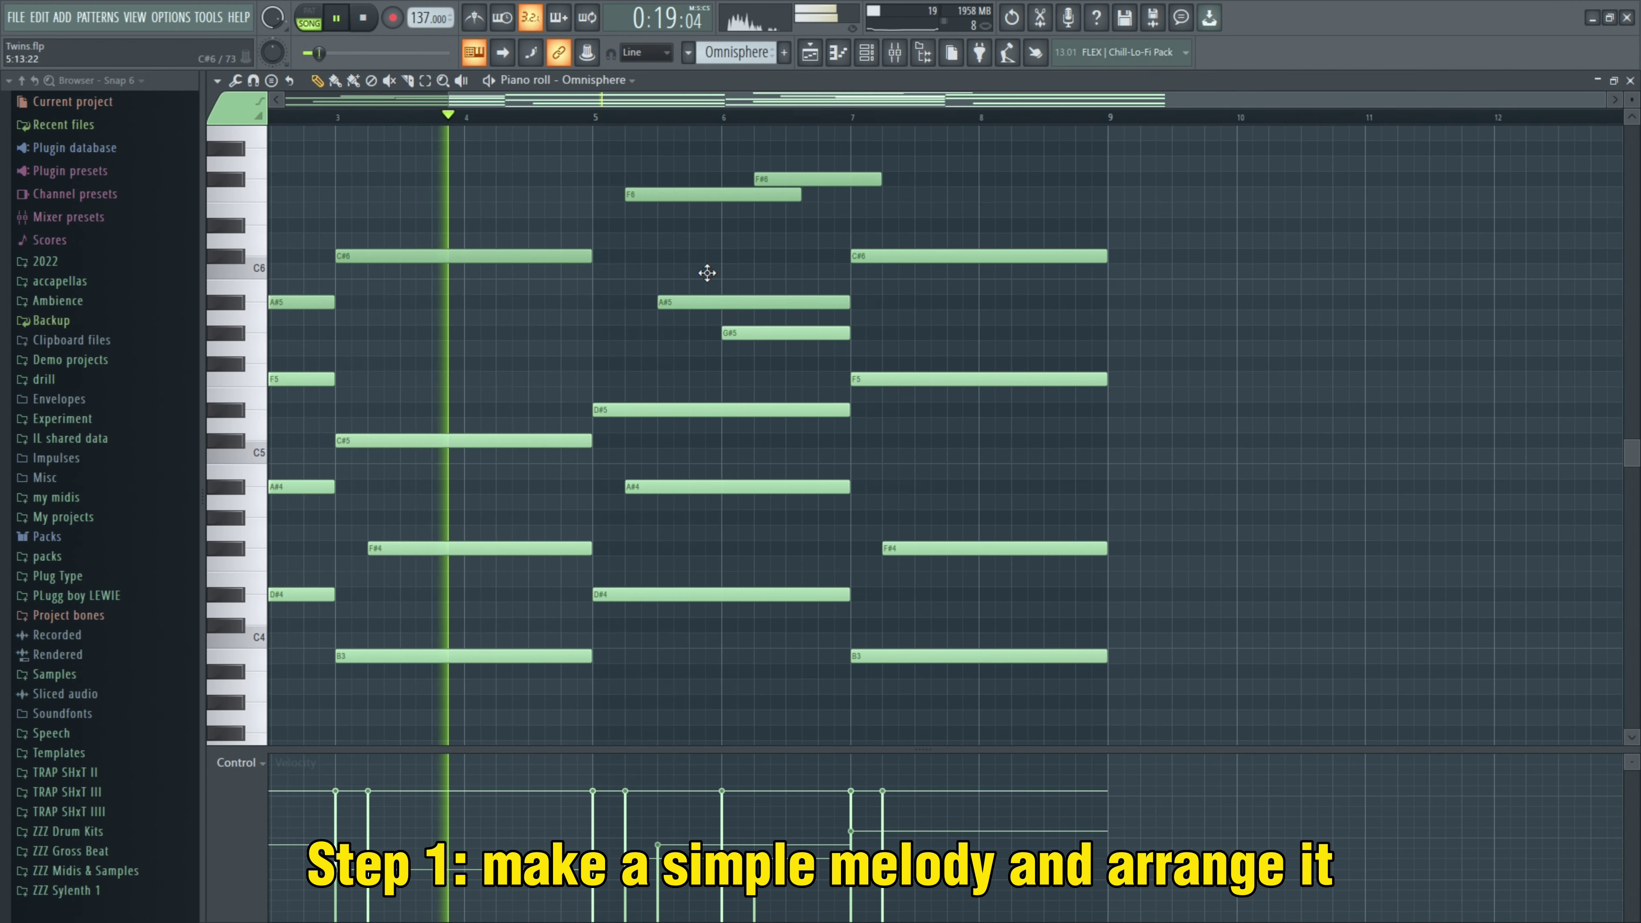
{"action": "scroll", "coordinate": [1254, 363], "scroll_direction": "up", "scroll_amount": 3}
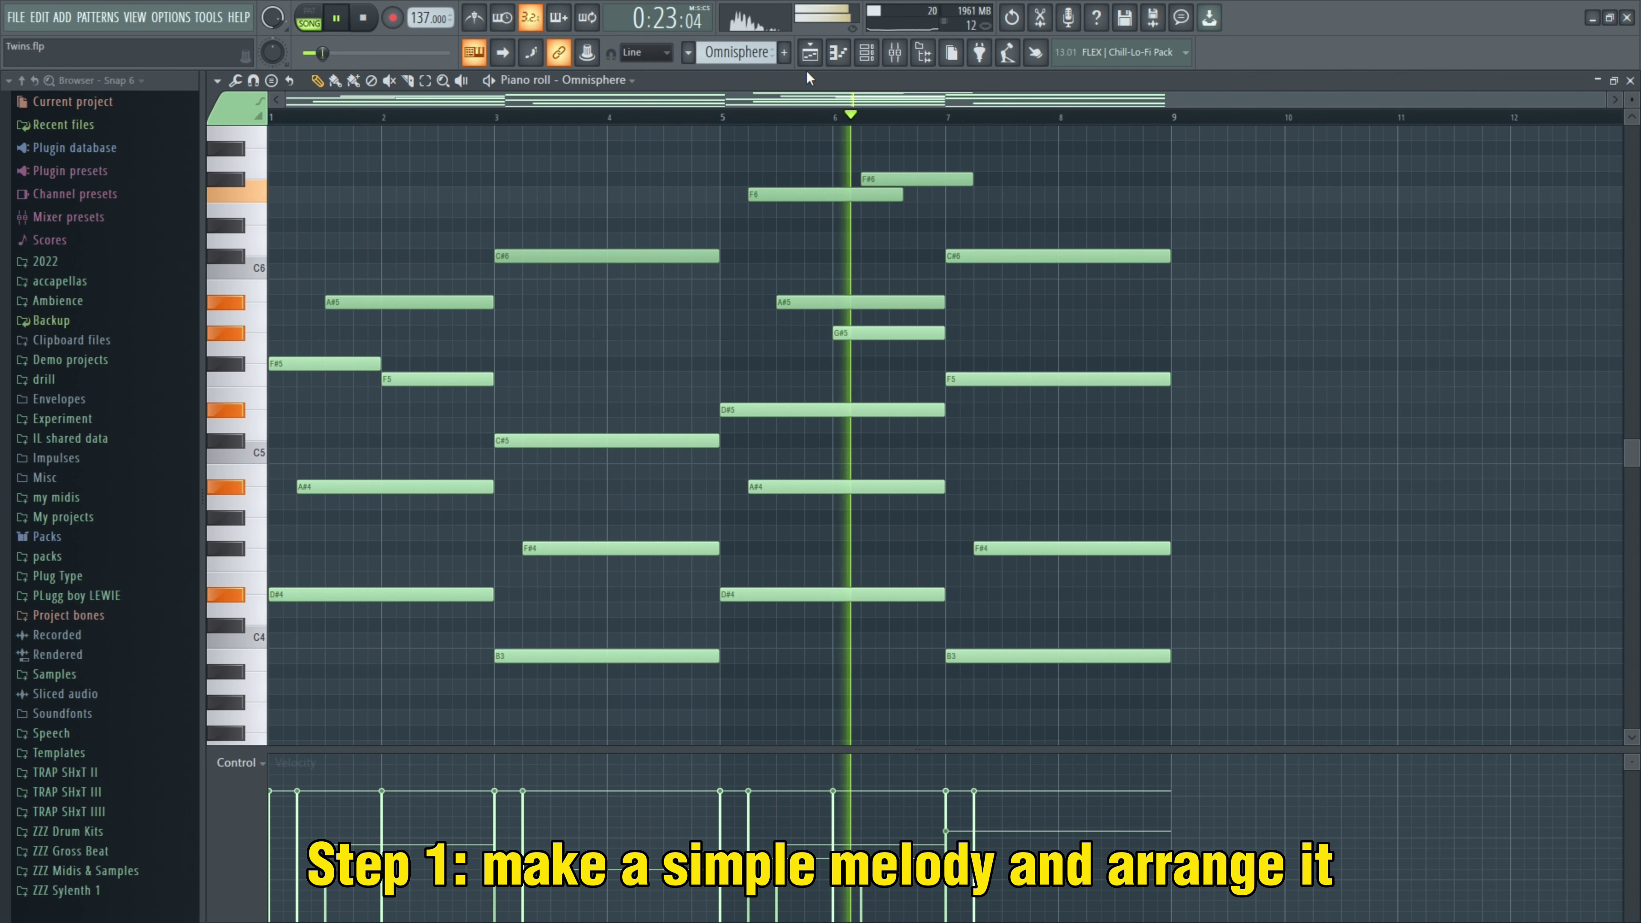
{"action": "left_click", "coordinate": [825, 58]}
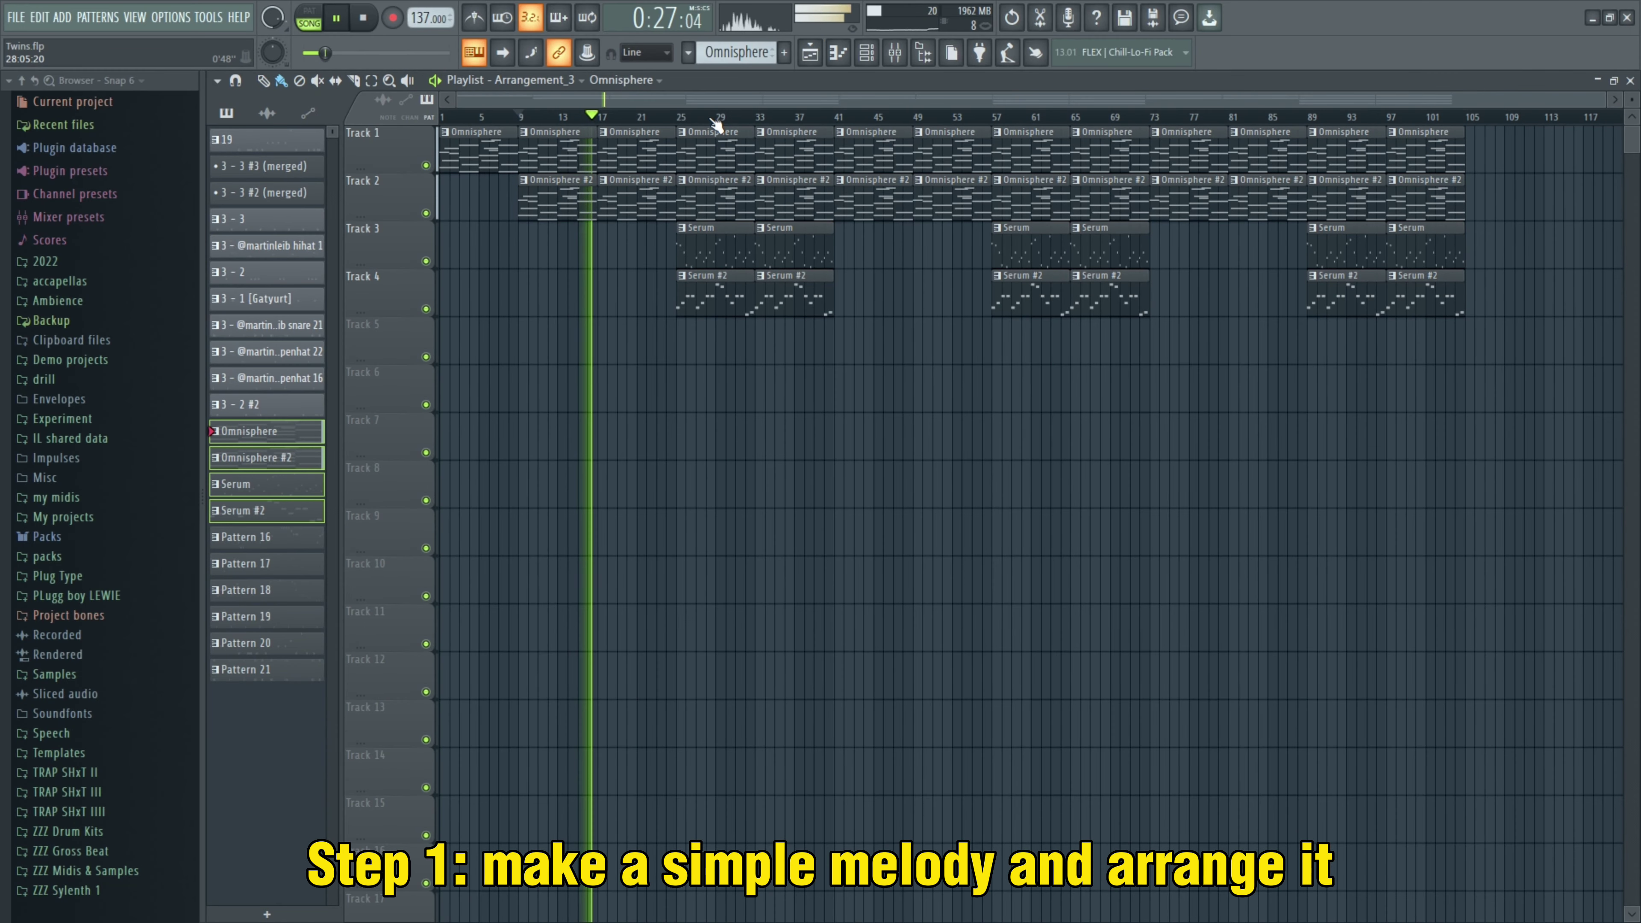
{"action": "double_click", "coordinate": [725, 267]}
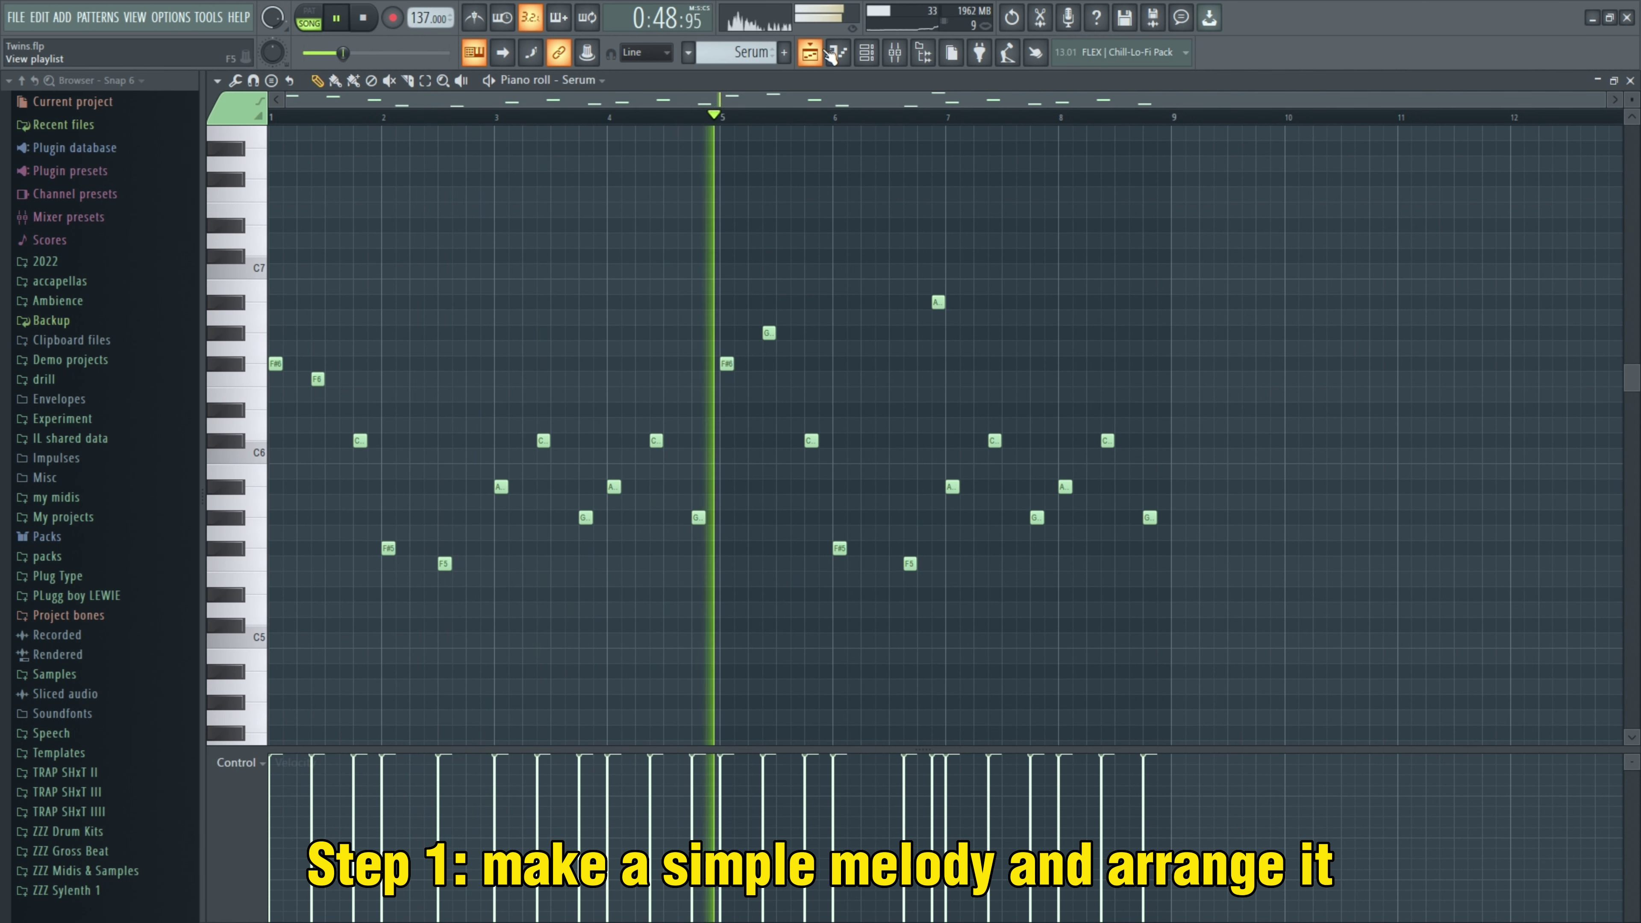
Step: Inspect the effect chains of the melody instruments on mixer inserts 1 to 4
{"action": "left_click", "coordinate": [898, 55]}
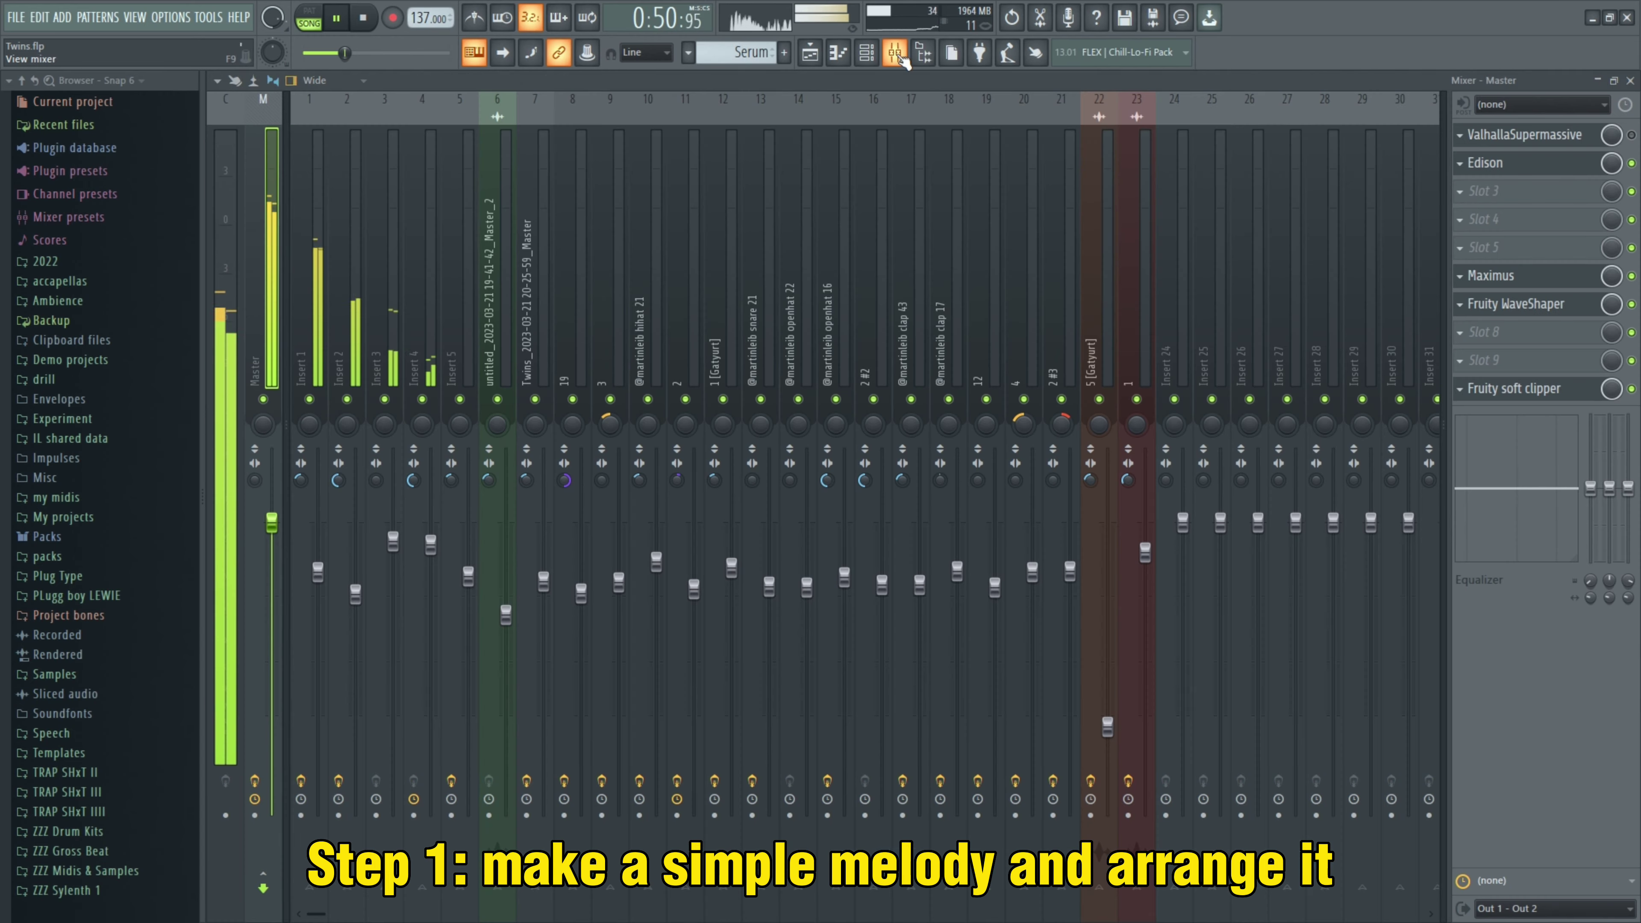
{"action": "left_click", "coordinate": [313, 298]}
{"action": "left_click", "coordinate": [342, 296]}
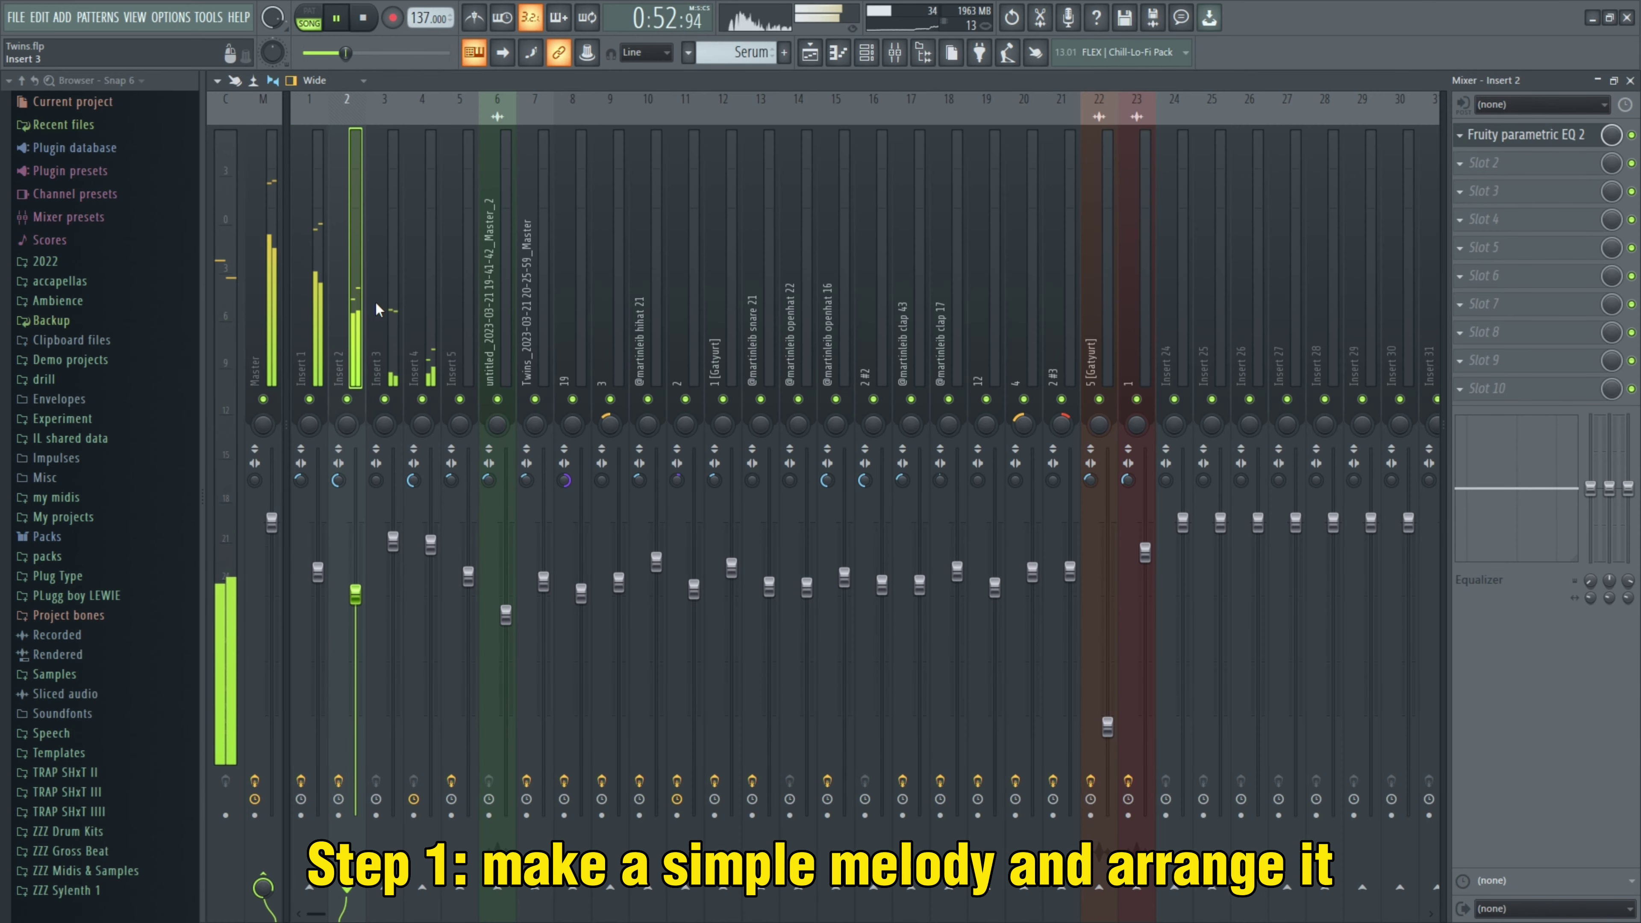
{"action": "left_click", "coordinate": [382, 301]}
{"action": "left_click", "coordinate": [423, 307]}
{"action": "left_click", "coordinate": [809, 54]}
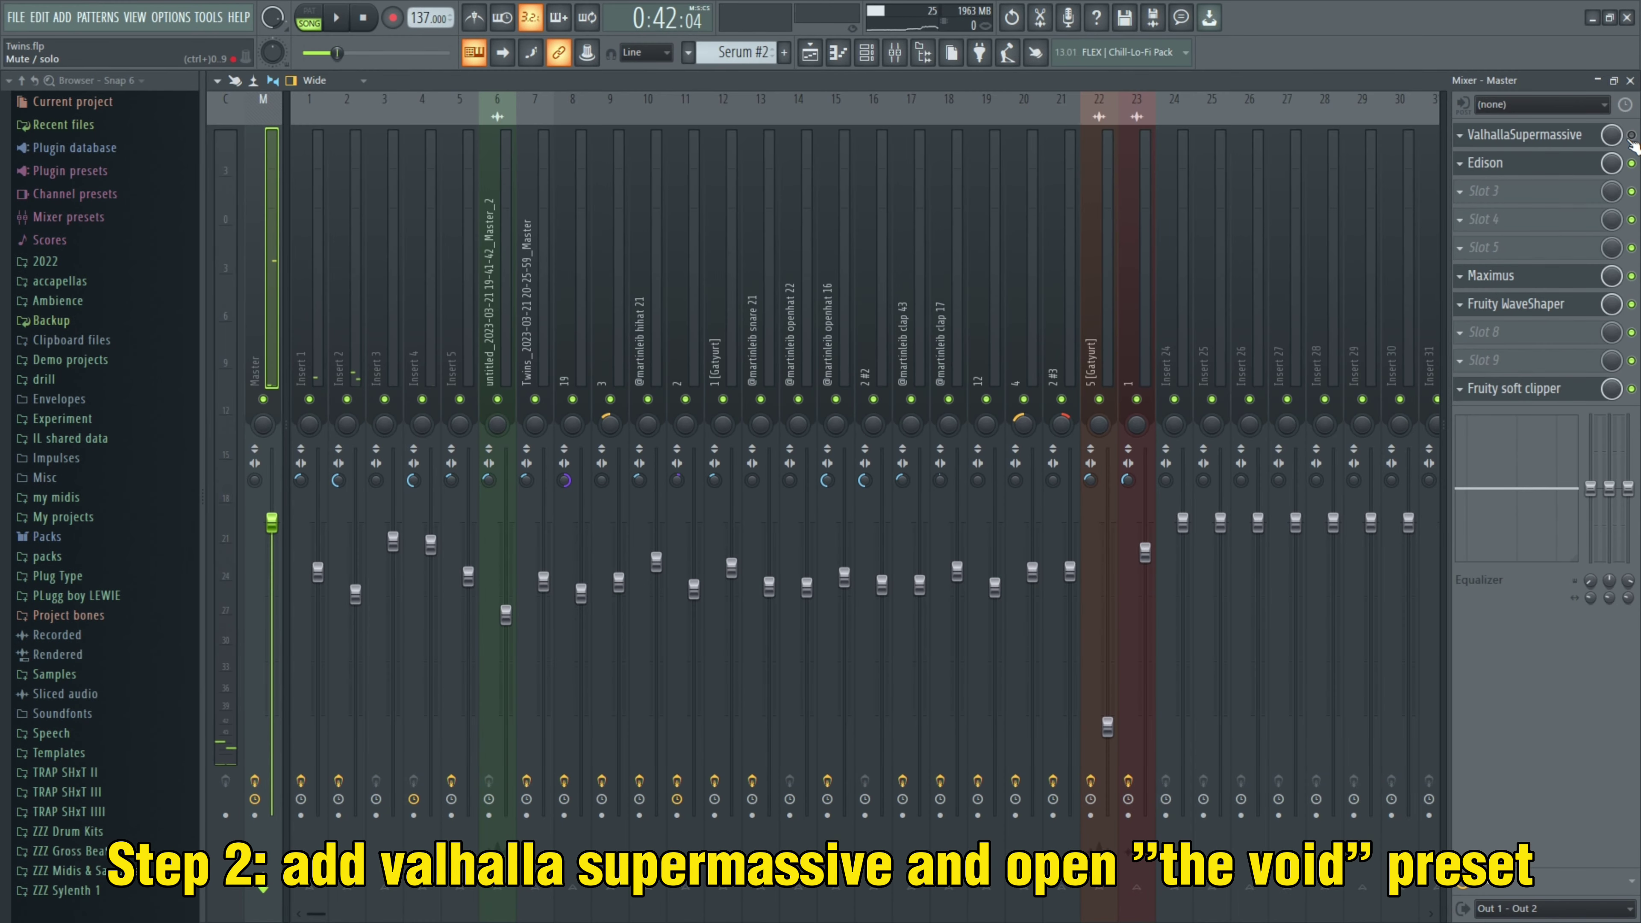
Step: Open ValhallaSupermassive on the master track and arm the master to render the melody arrangement to audio
{"action": "left_click", "coordinate": [1584, 147]}
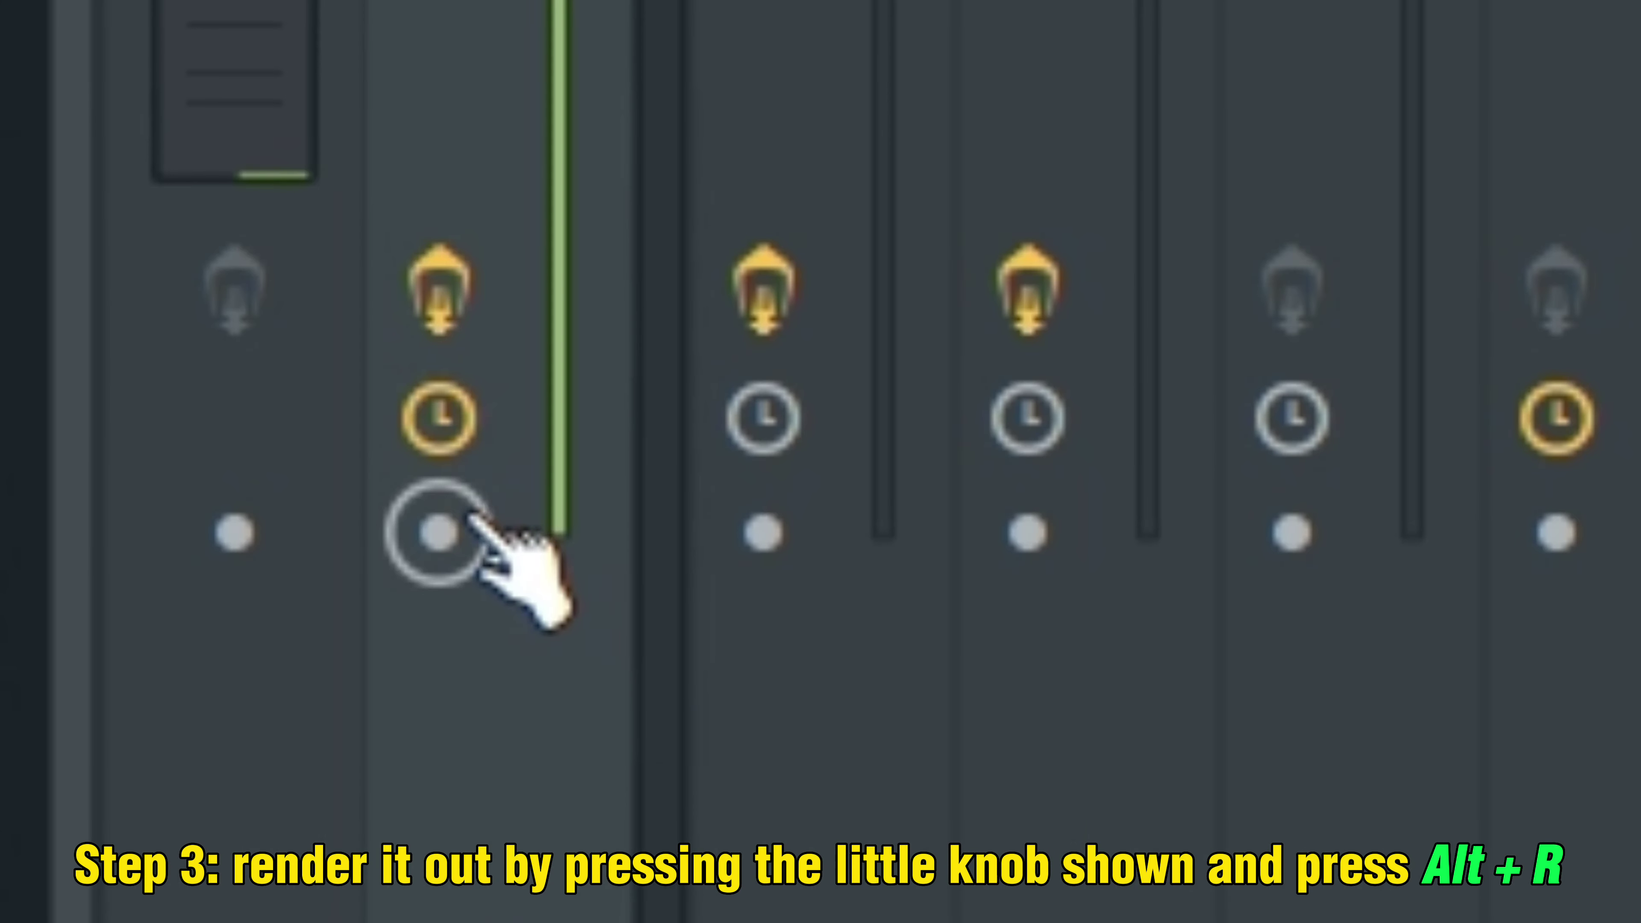
{"action": "left_click", "coordinate": [254, 816]}
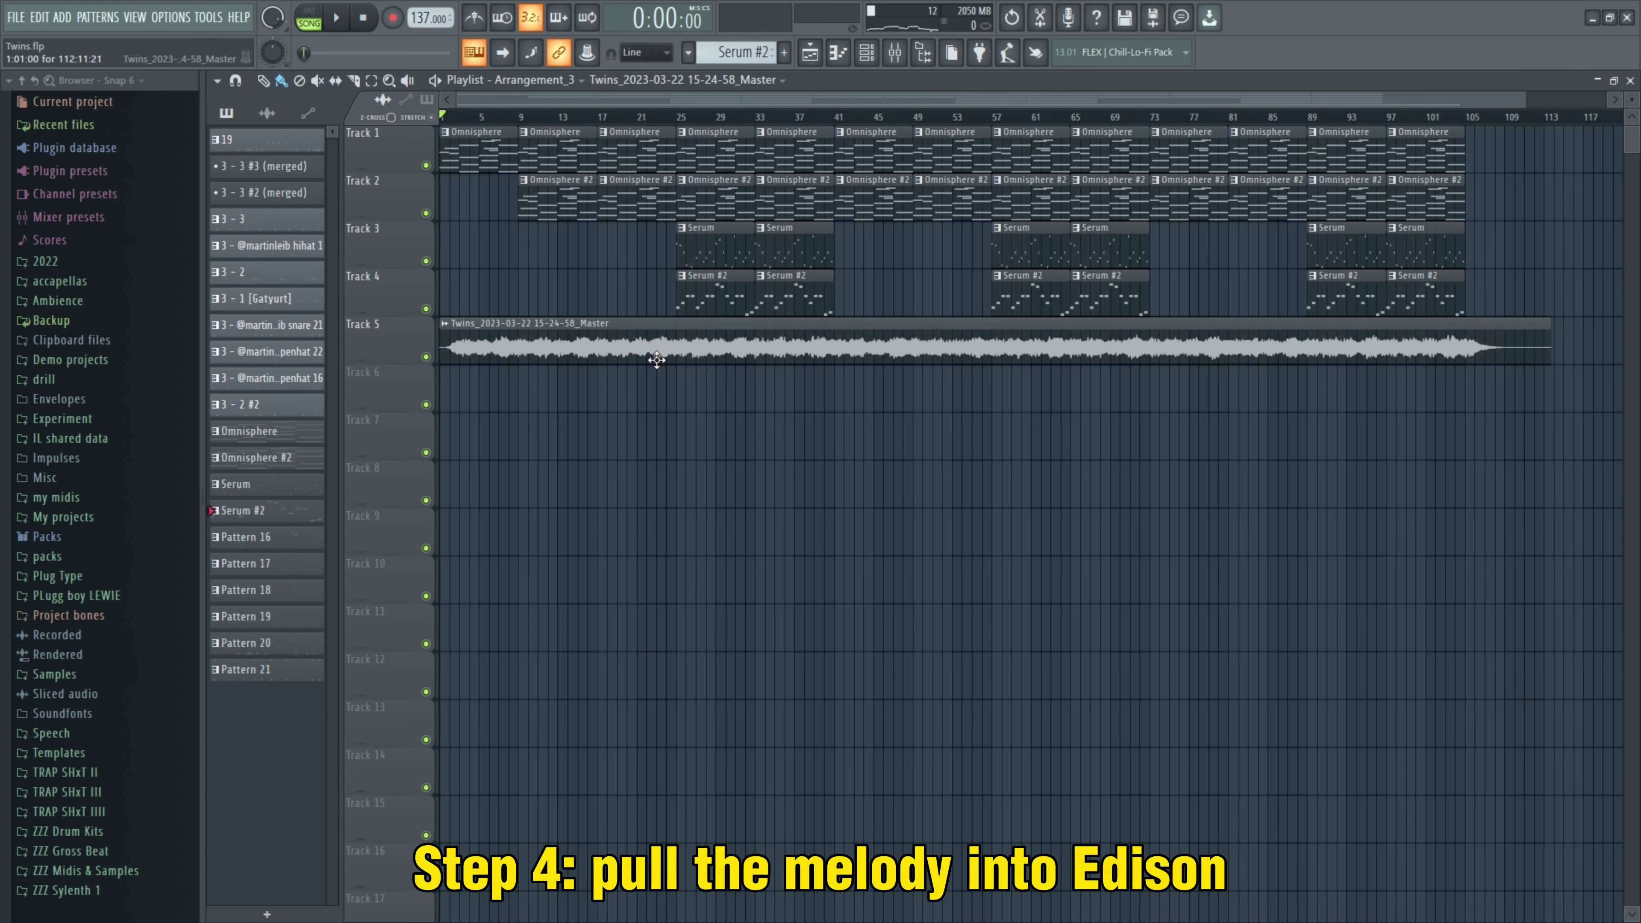
Step: Load the rendered master audio clip from track 5 into Edison
{"action": "double_click", "coordinate": [653, 354]}
{"action": "left_click_drag", "start_coordinate": [426, 589], "coordinate": [709, 479]}
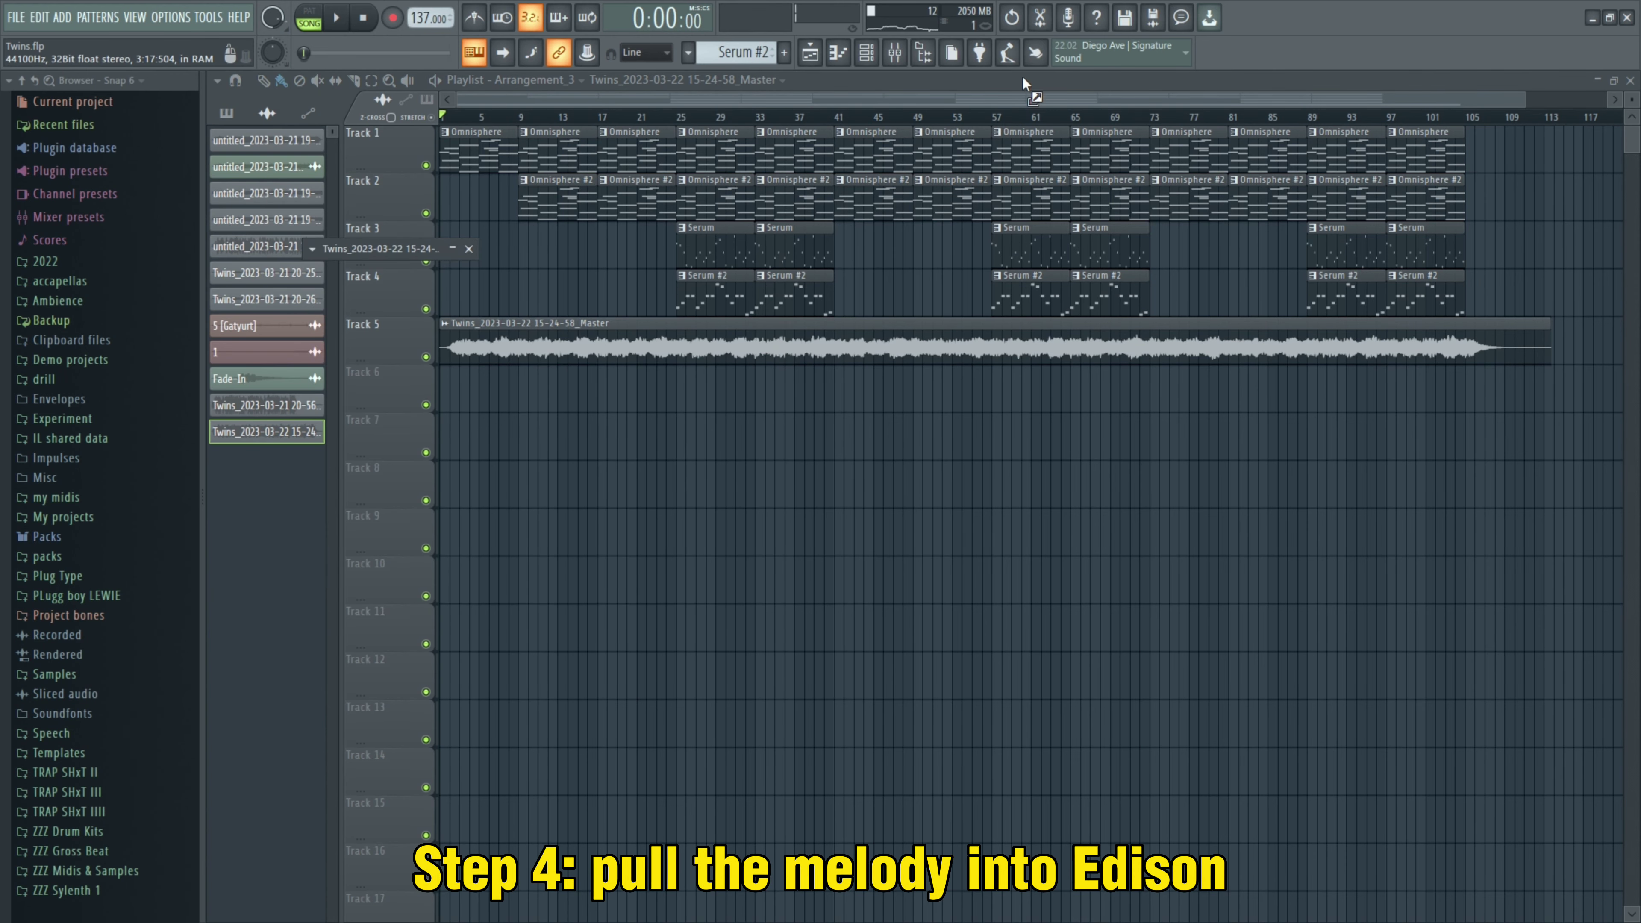
{"action": "left_click_drag", "start_coordinate": [1039, 15], "coordinate": [1038, 15]}
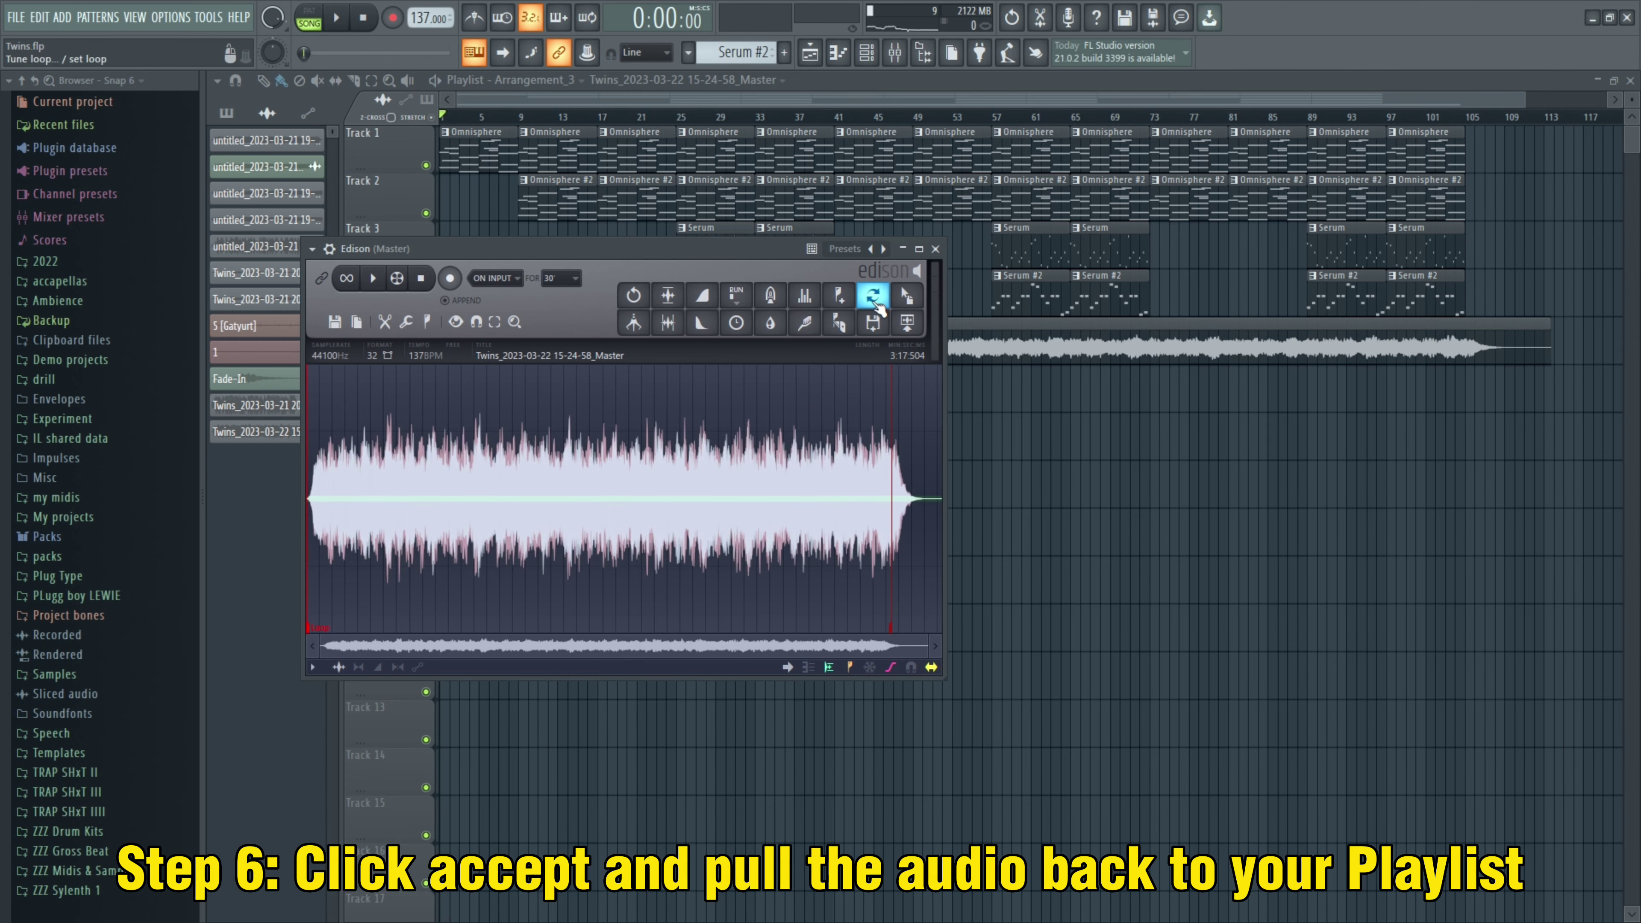
Step: Place Edison's loop-tuned audio on playlist track 6 and cut off its first 4 beats
{"action": "left_click_drag", "start_coordinate": [872, 295], "coordinate": [529, 371]}
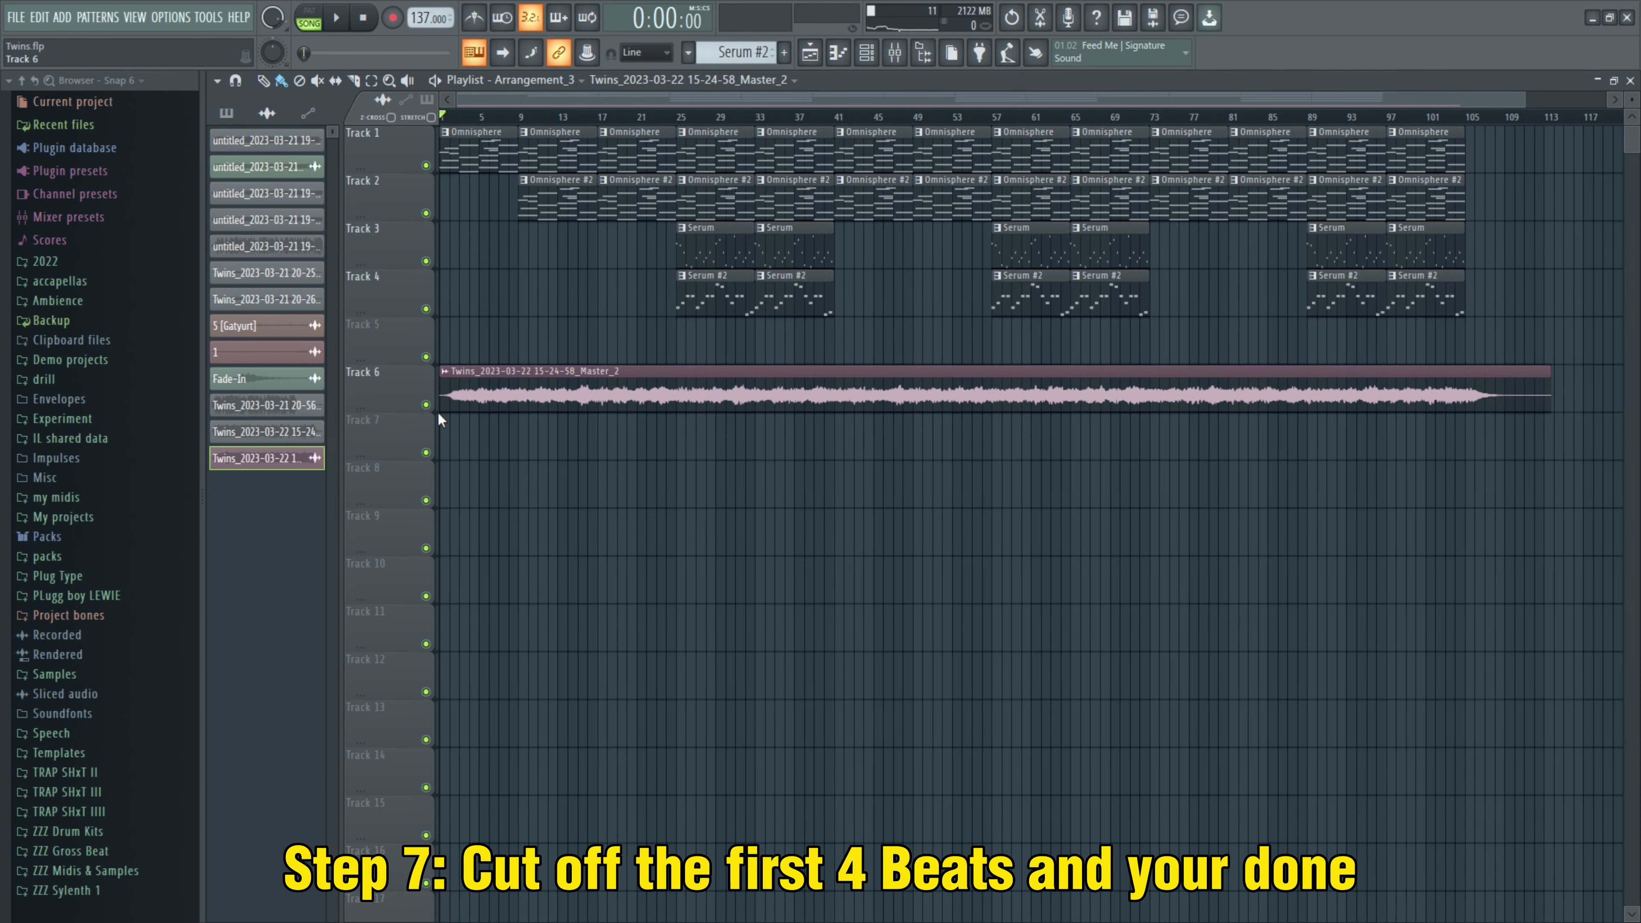
{"action": "mouse_move", "coordinate": [441, 407]}
{"action": "left_mouse_down"}
{"action": "mouse_move", "coordinate": [495, 407]}
{"action": "mouse_move", "coordinate": [442, 407]}
{"action": "left_mouse_up"}
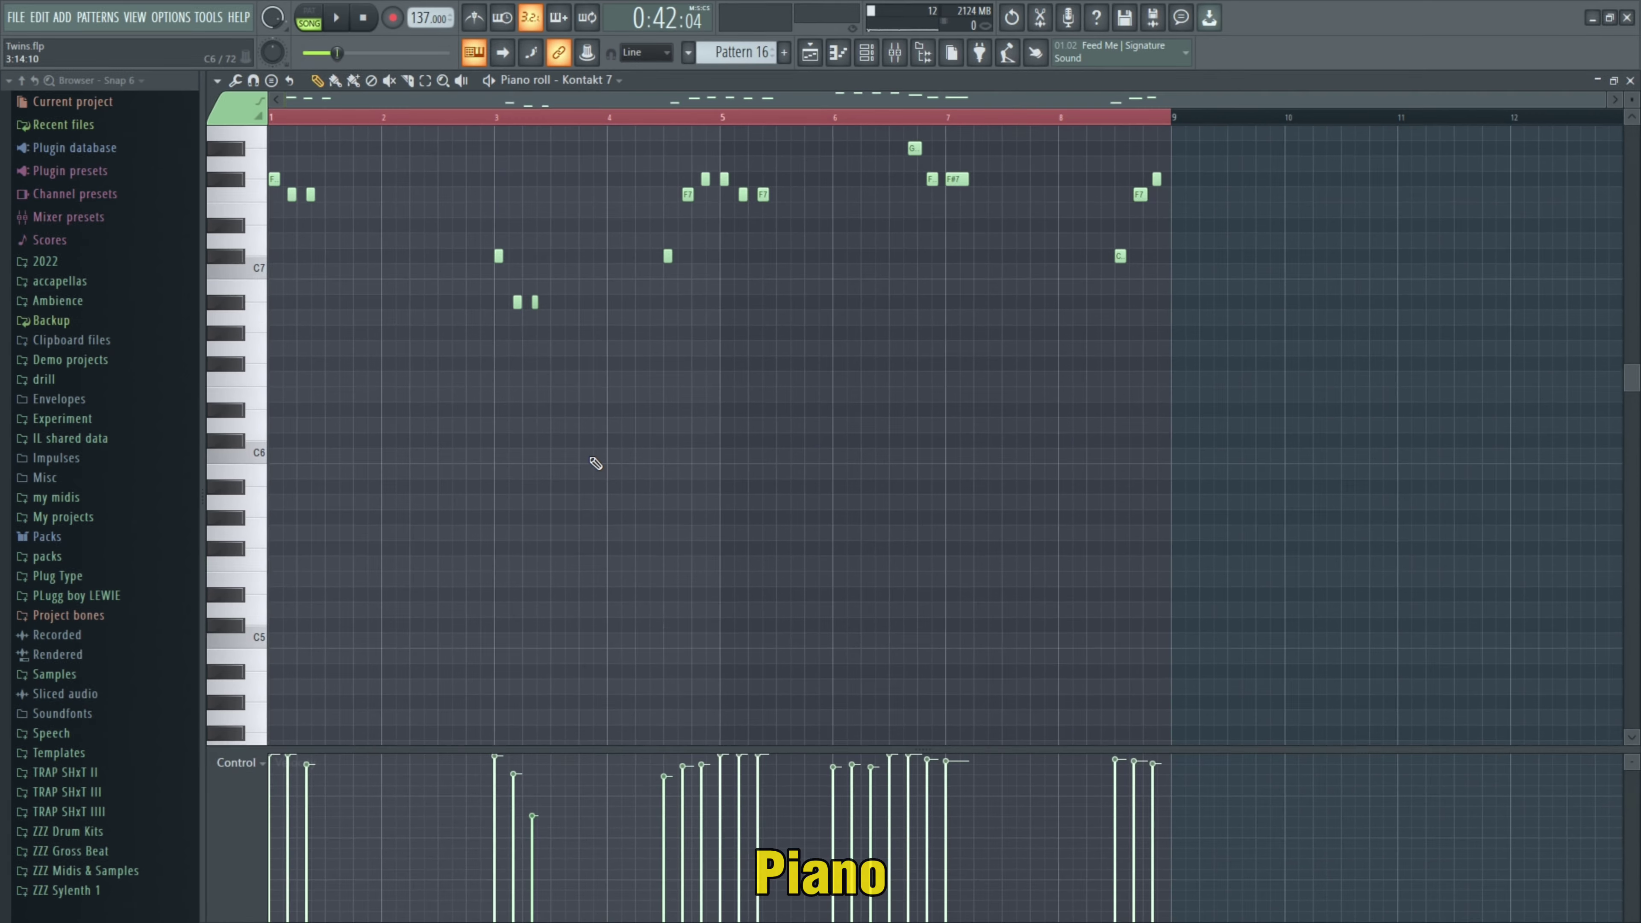
Step: Examine the Kontakt 7 piano notes of Pattern 16 and open the channel rack
{"action": "scroll", "coordinate": [594, 462], "scroll_direction": "up", "scroll_amount": 5}
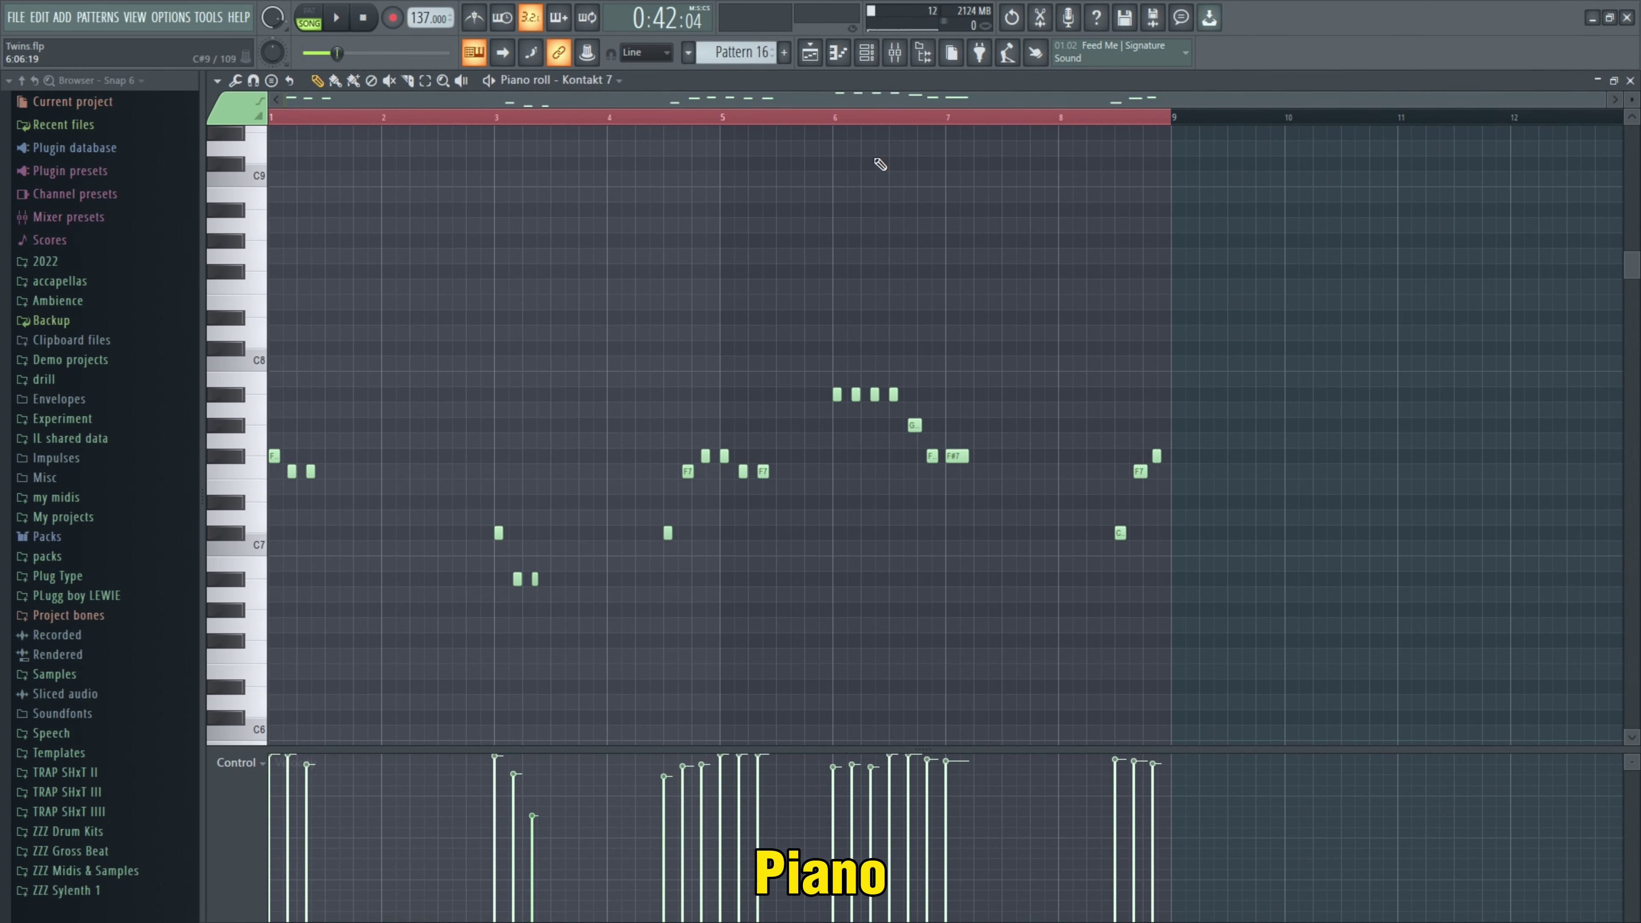
{"action": "left_click", "coordinate": [867, 57]}
{"action": "left_click", "coordinate": [588, 652]}
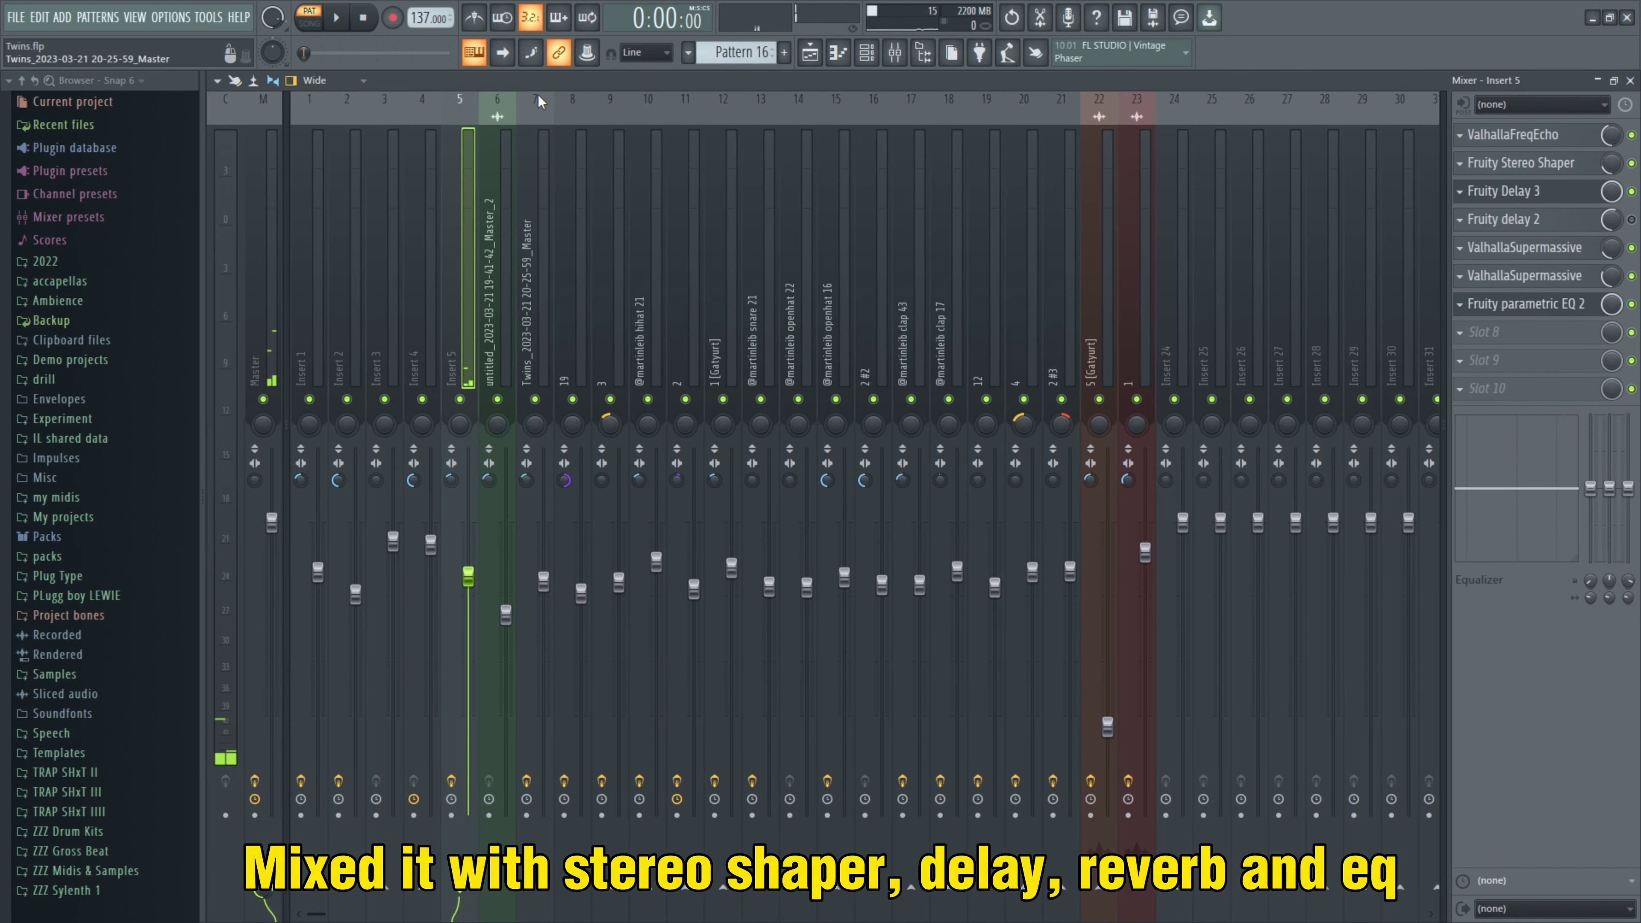
Step: Inspect the Fruity Stereo Shaper, Fruity Delay 3, ValhallaSupermassive and Fruity parametric EQ 2 settings on mixer insert 5
{"action": "left_click", "coordinate": [1549, 167]}
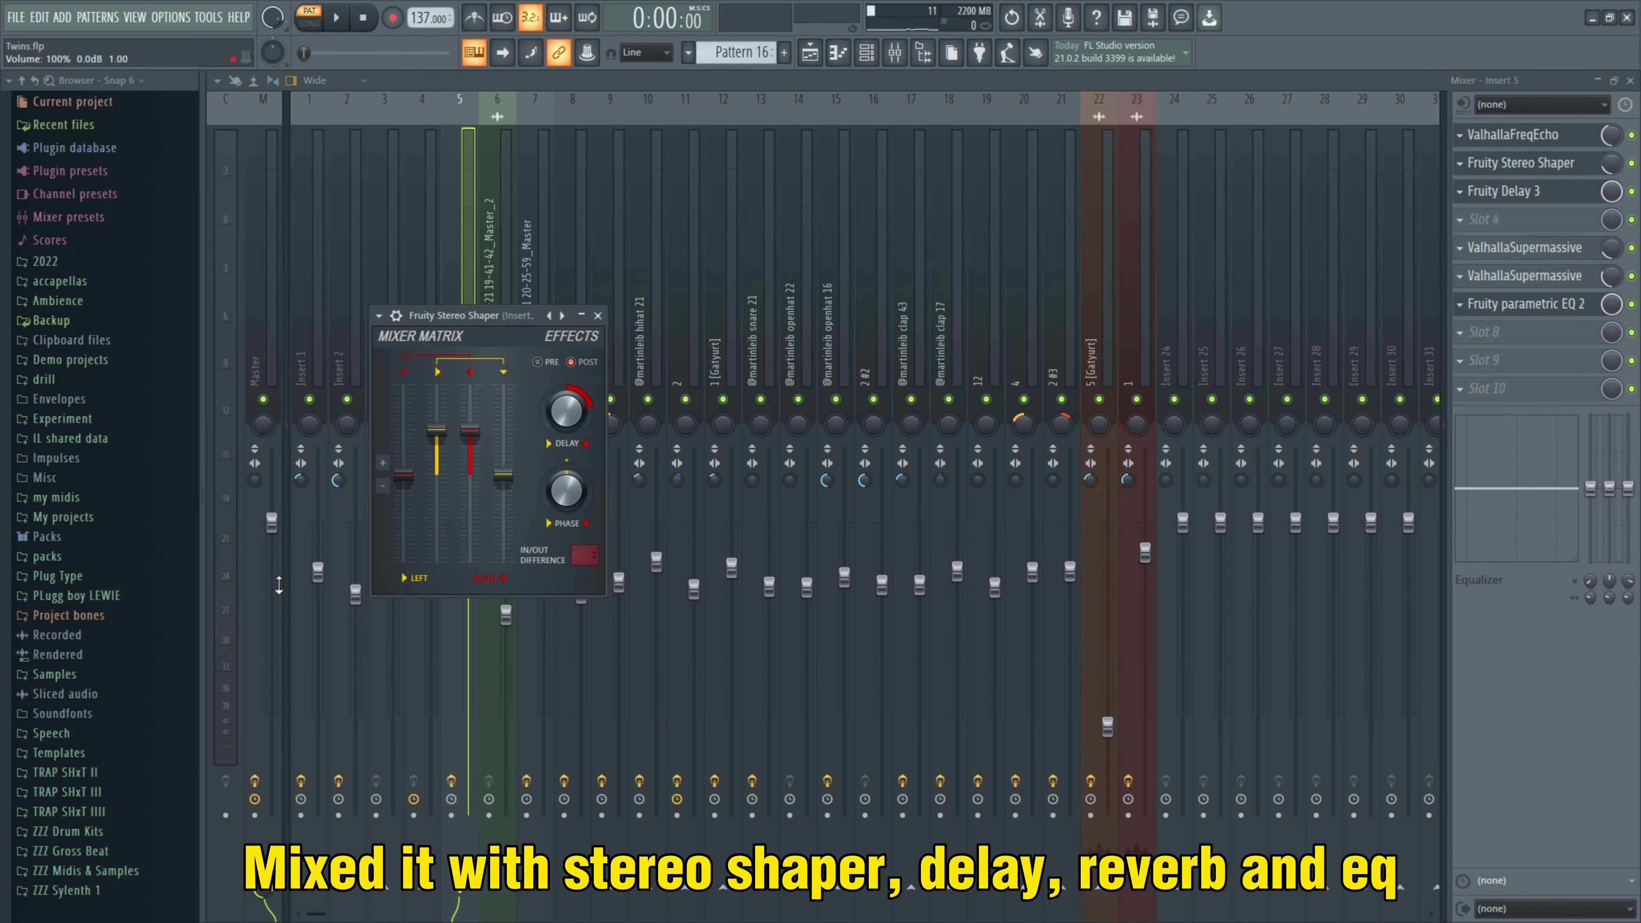
{"action": "left_click", "coordinate": [1548, 197]}
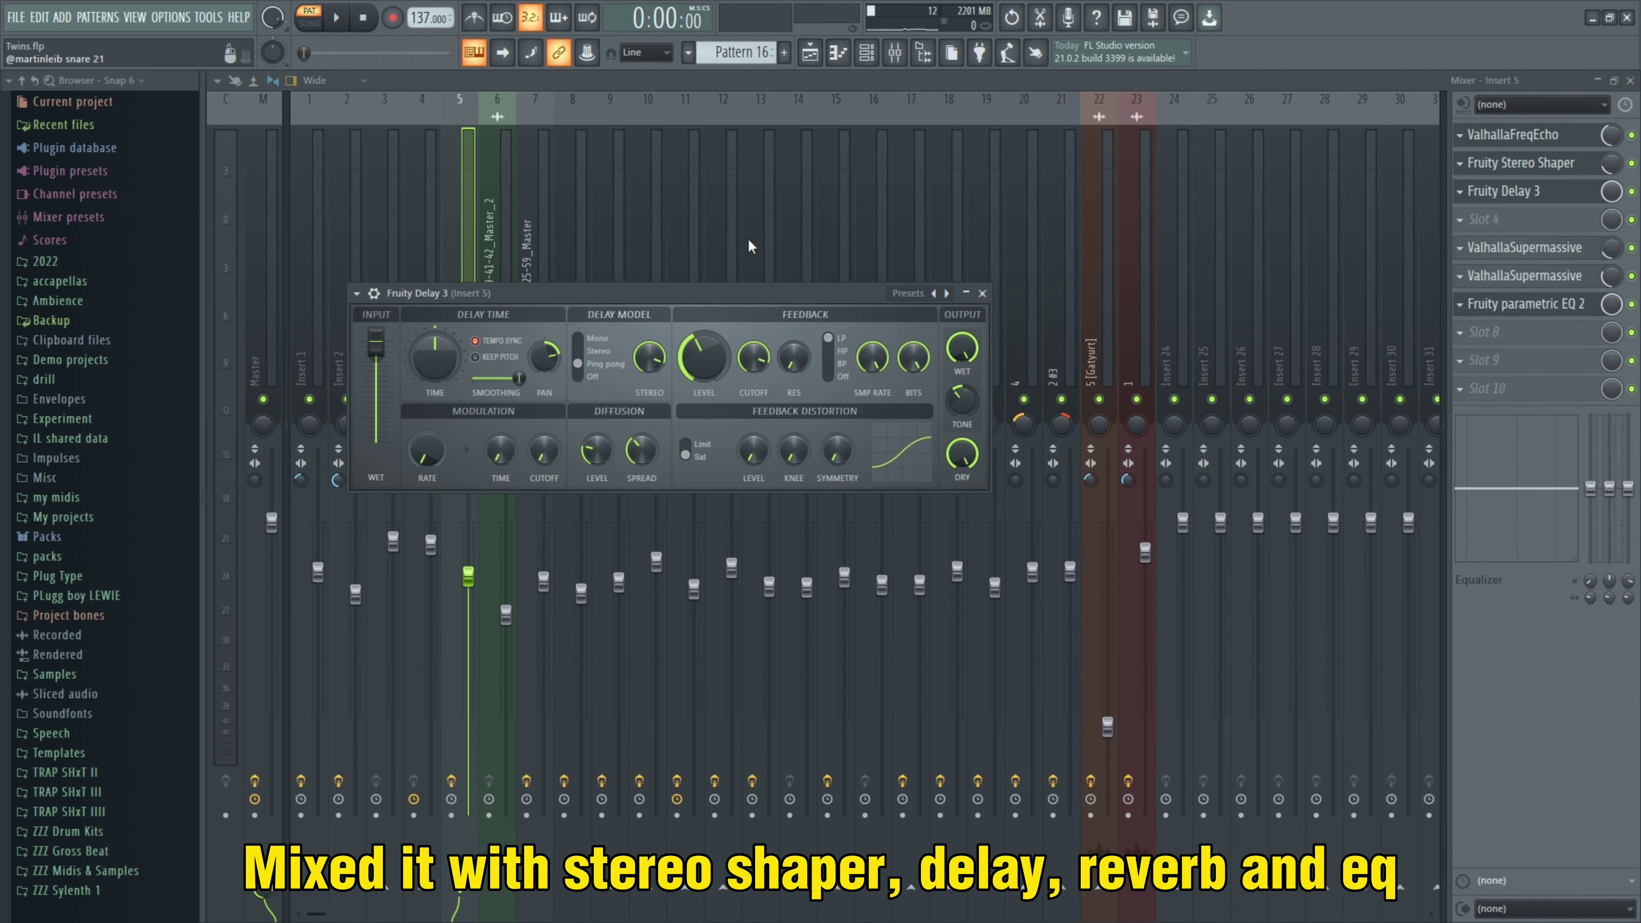
{"action": "left_click", "coordinate": [1525, 248]}
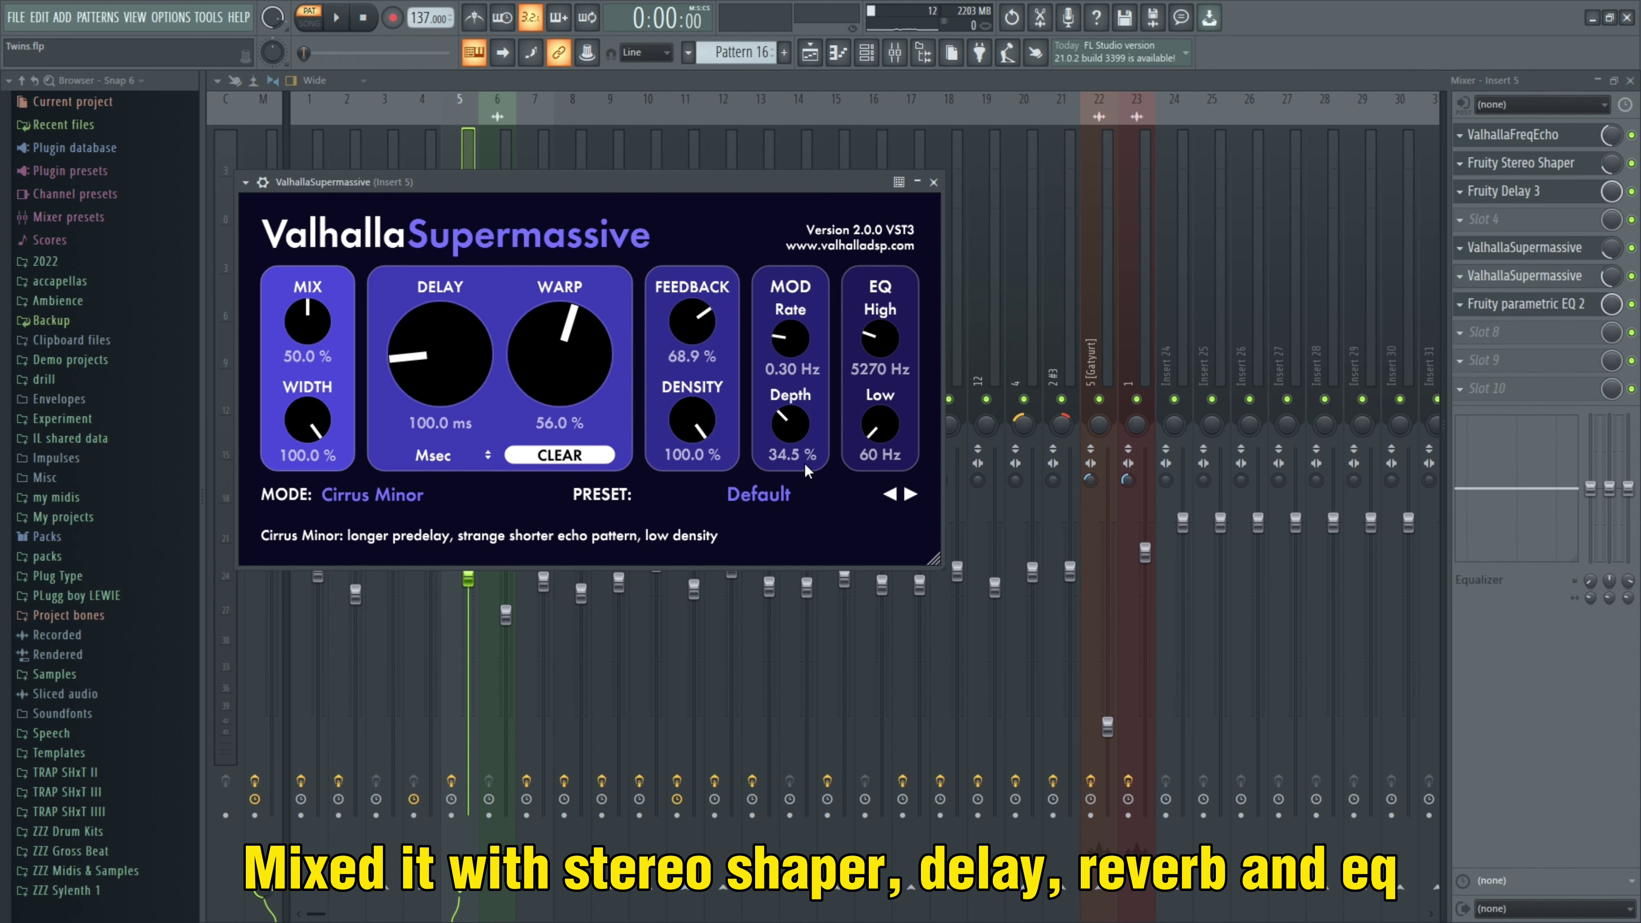
{"action": "left_click", "coordinate": [1525, 304]}
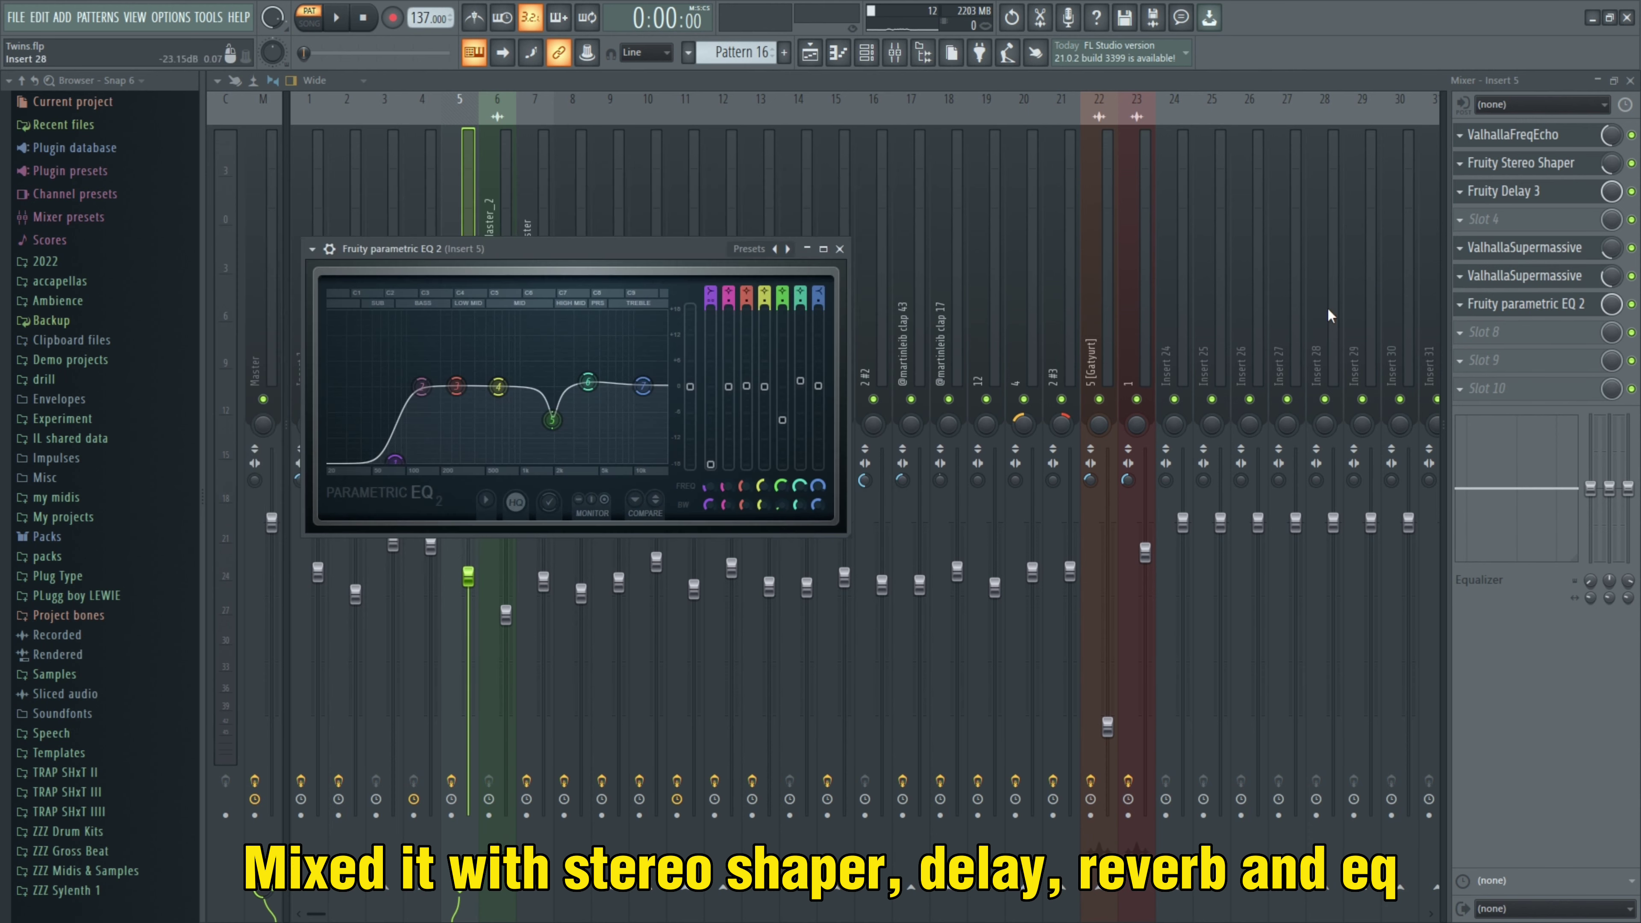
{"action": "mouse_move", "coordinate": [557, 432]}
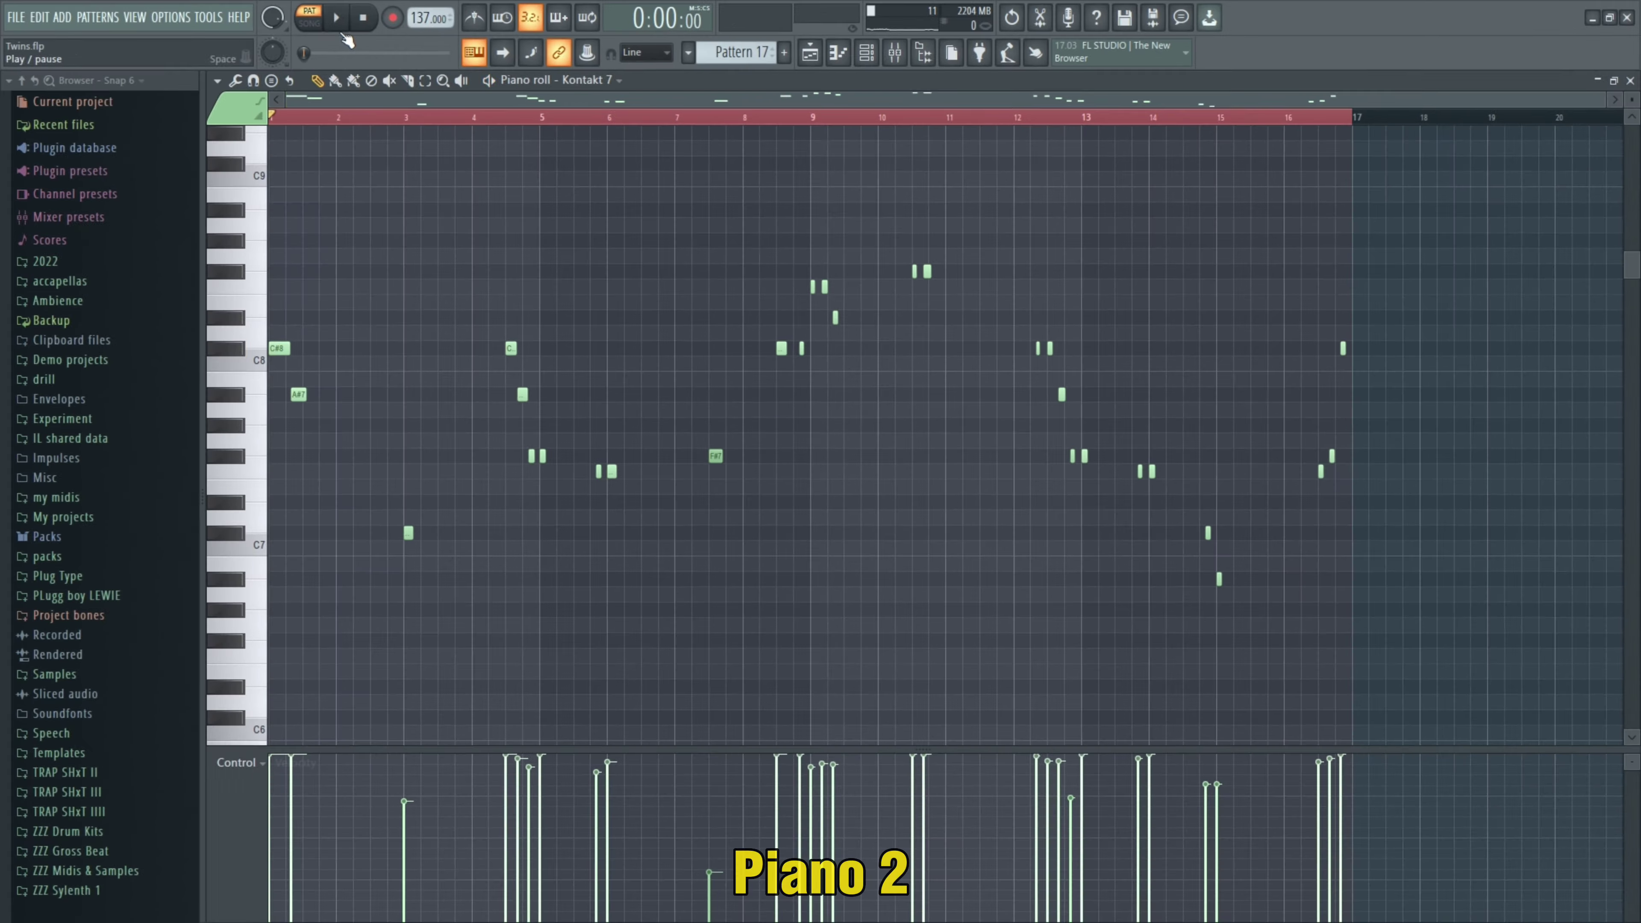
Step: Play the Pattern 17 piano notes, jumping to about bars 4 and 8, and view the playlist arrangement
{"action": "key", "text": "space"}
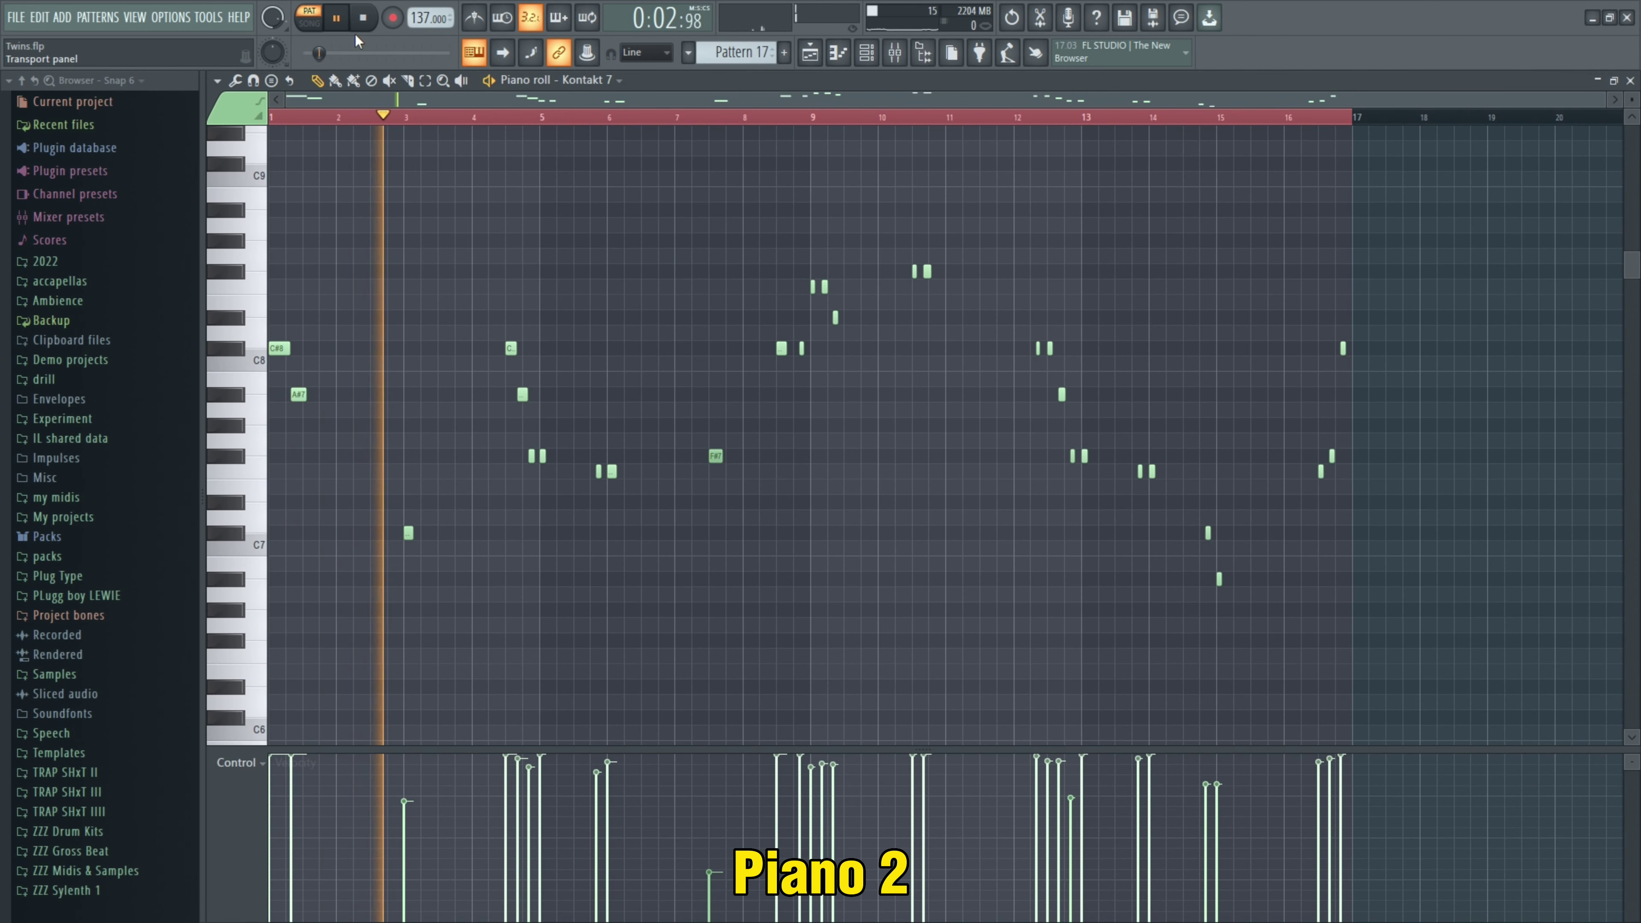
{"action": "left_click", "coordinate": [491, 121]}
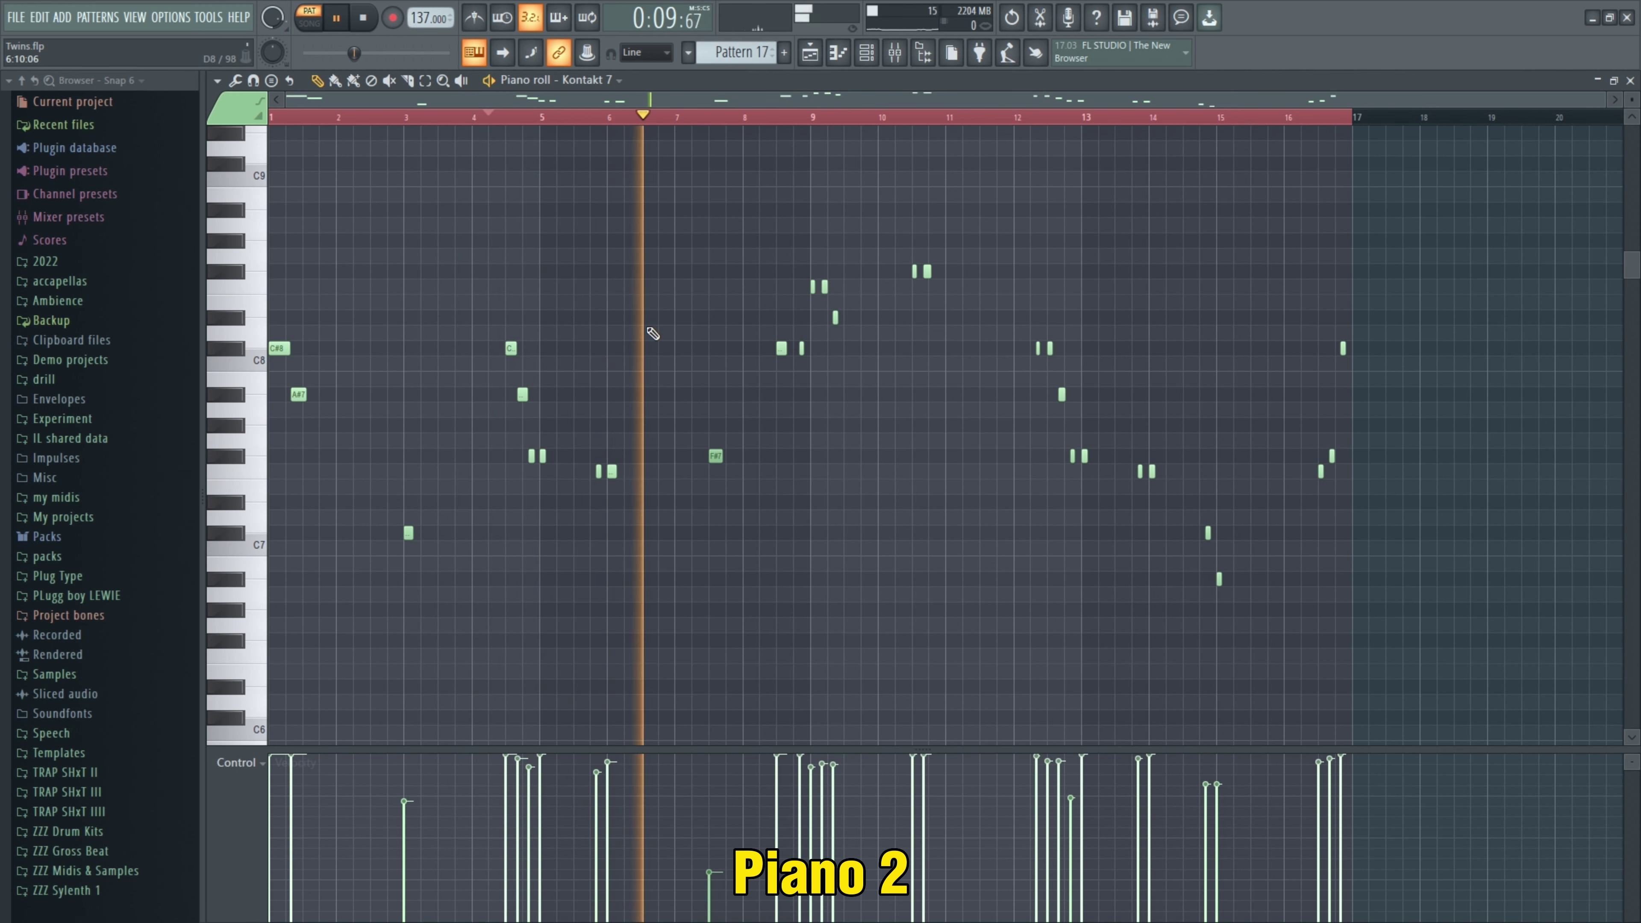
{"action": "left_click", "coordinate": [744, 120]}
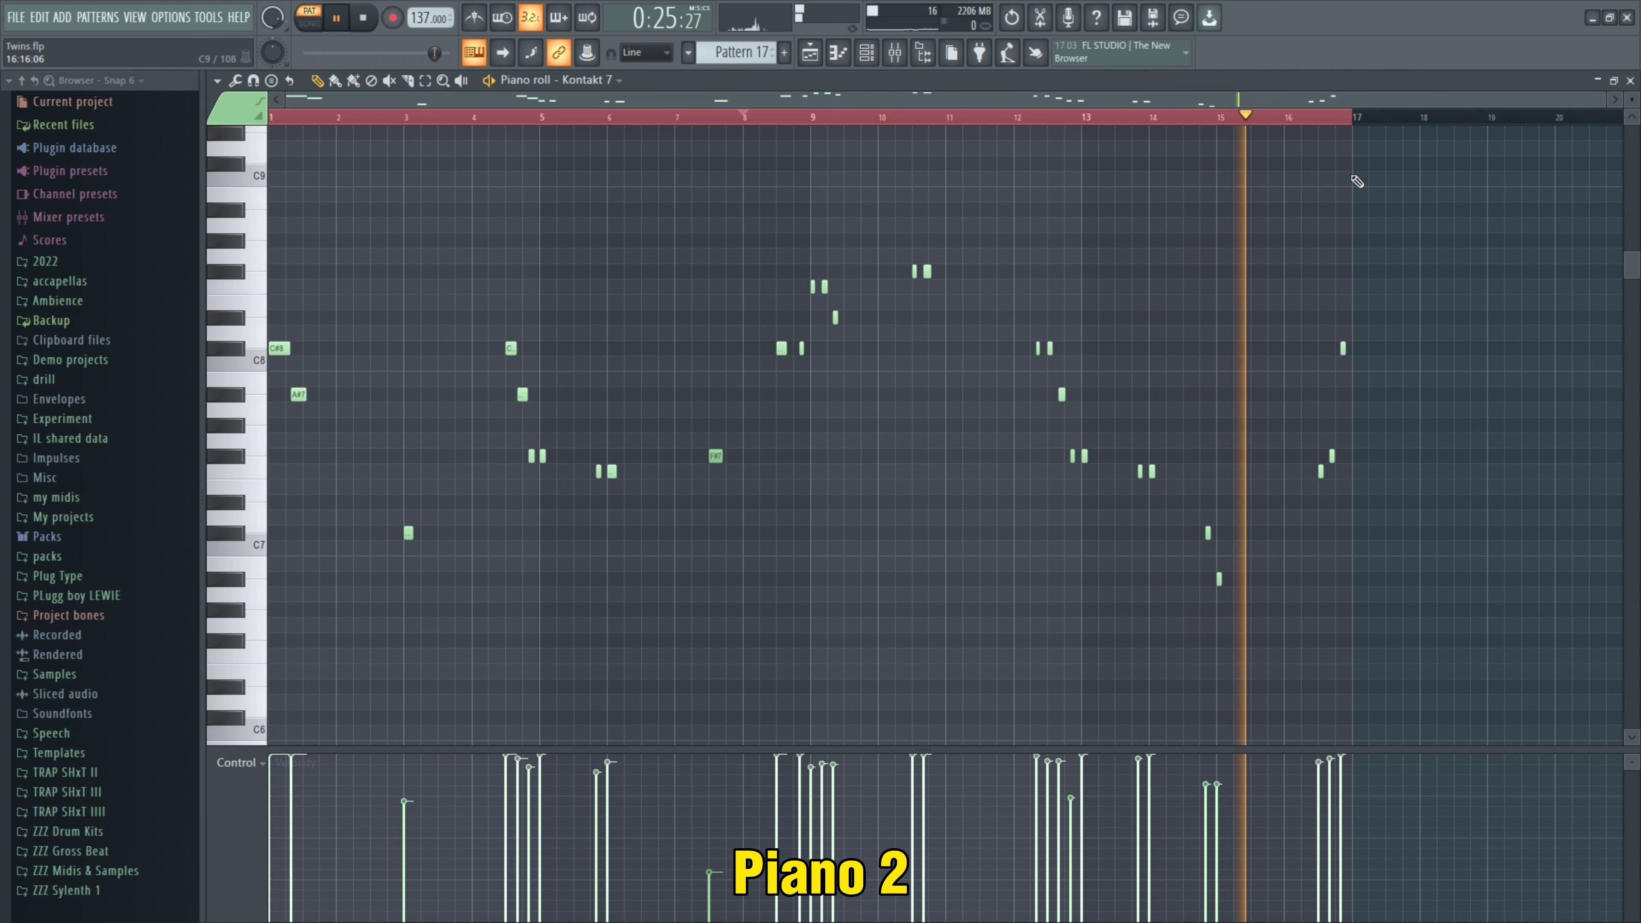
{"action": "left_click", "coordinate": [824, 52]}
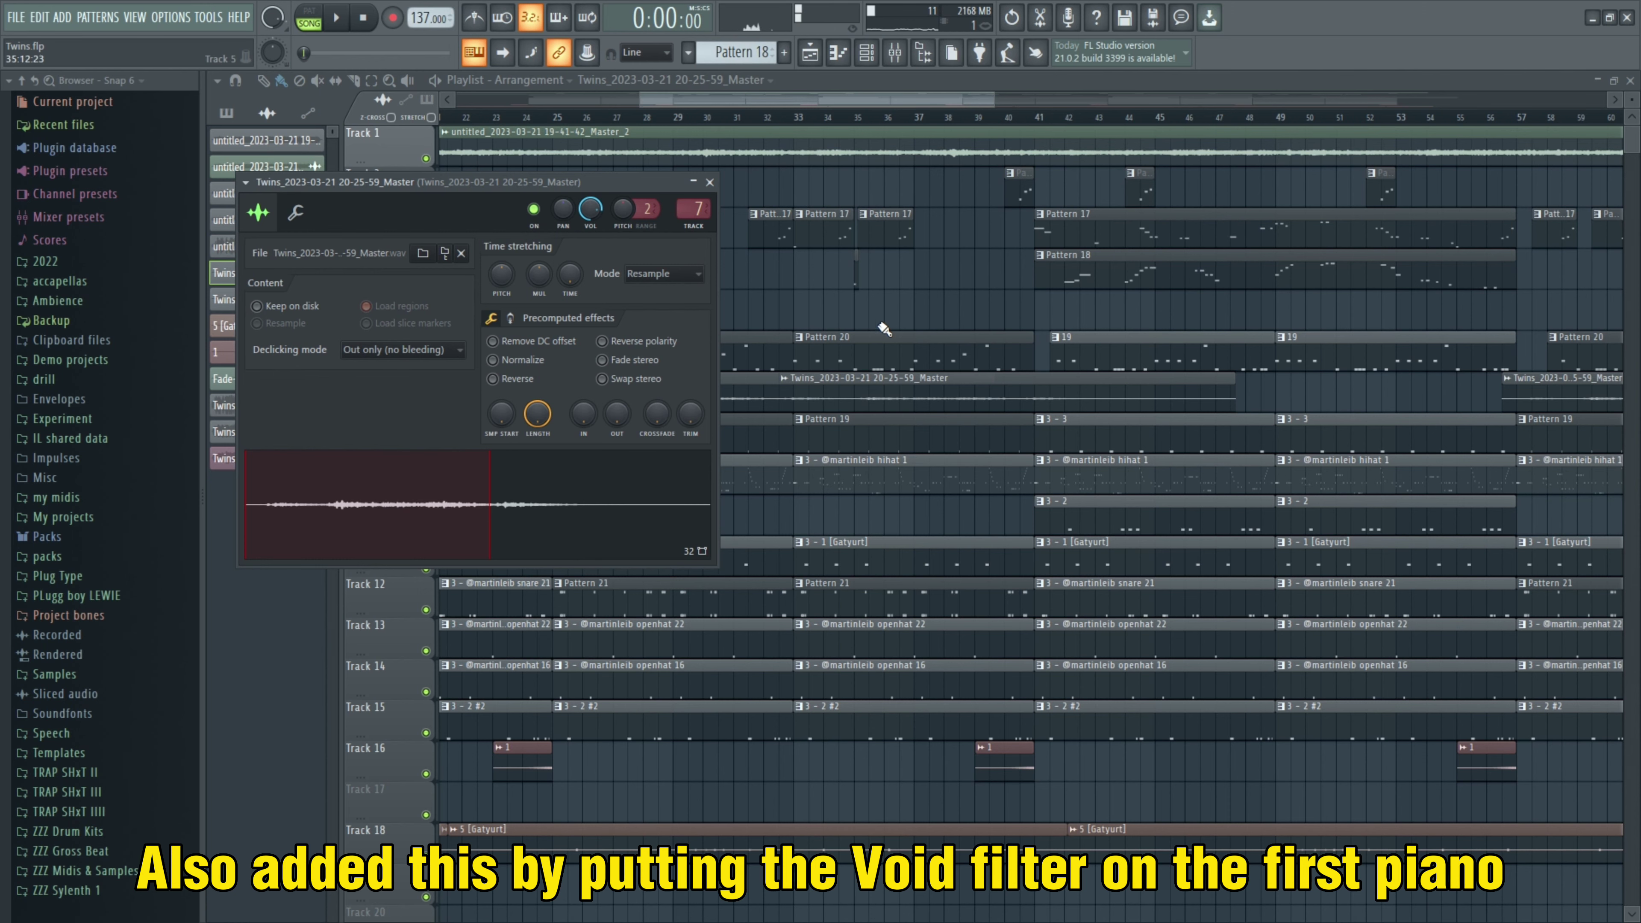
{"action": "scroll", "coordinate": [883, 328], "scroll_direction": "down", "scroll_amount": 4}
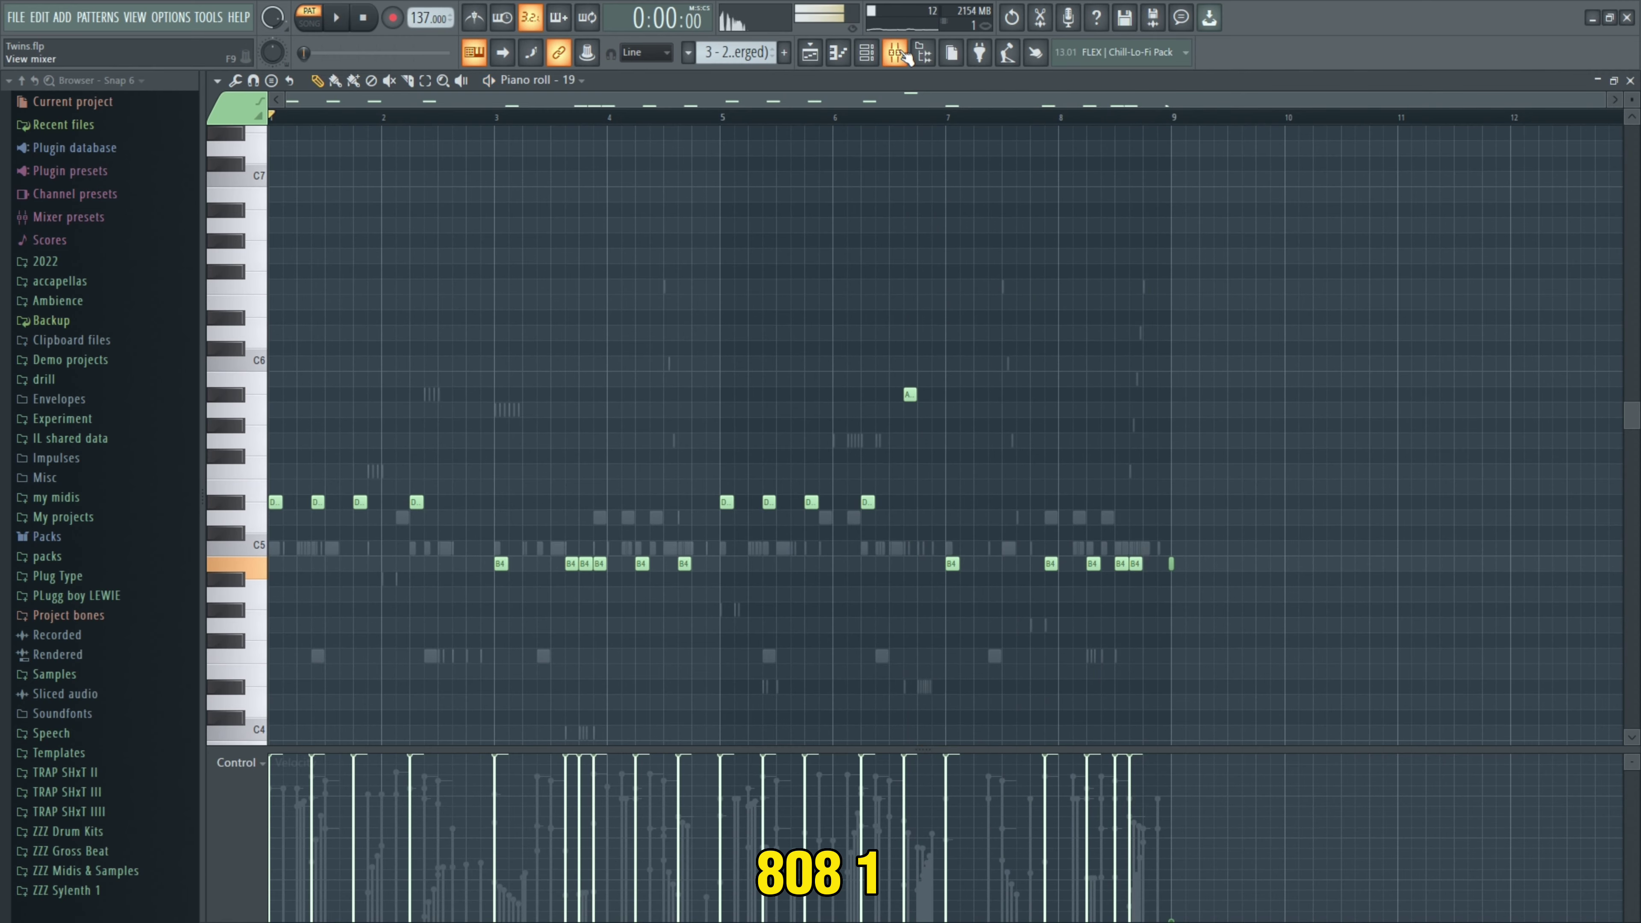
Step: View the mixer for the 808 pattern and examine the hi-hat notes in the piano roll
{"action": "left_click", "coordinate": [894, 53]}
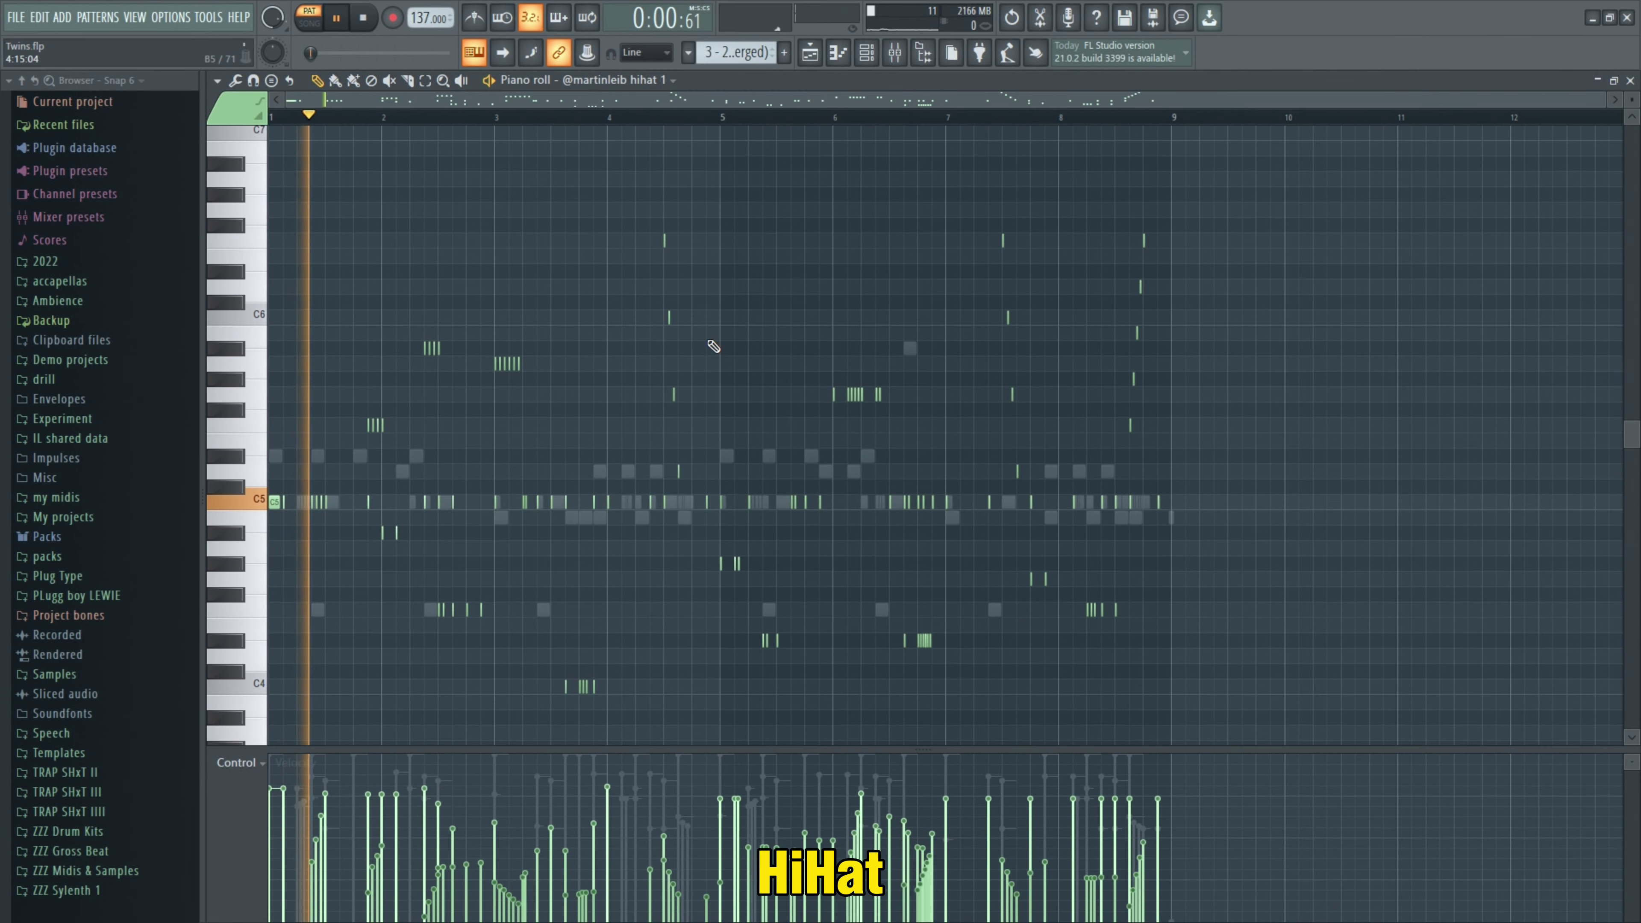
{"action": "scroll", "coordinate": [714, 347], "scroll_direction": "down", "scroll_amount": 1}
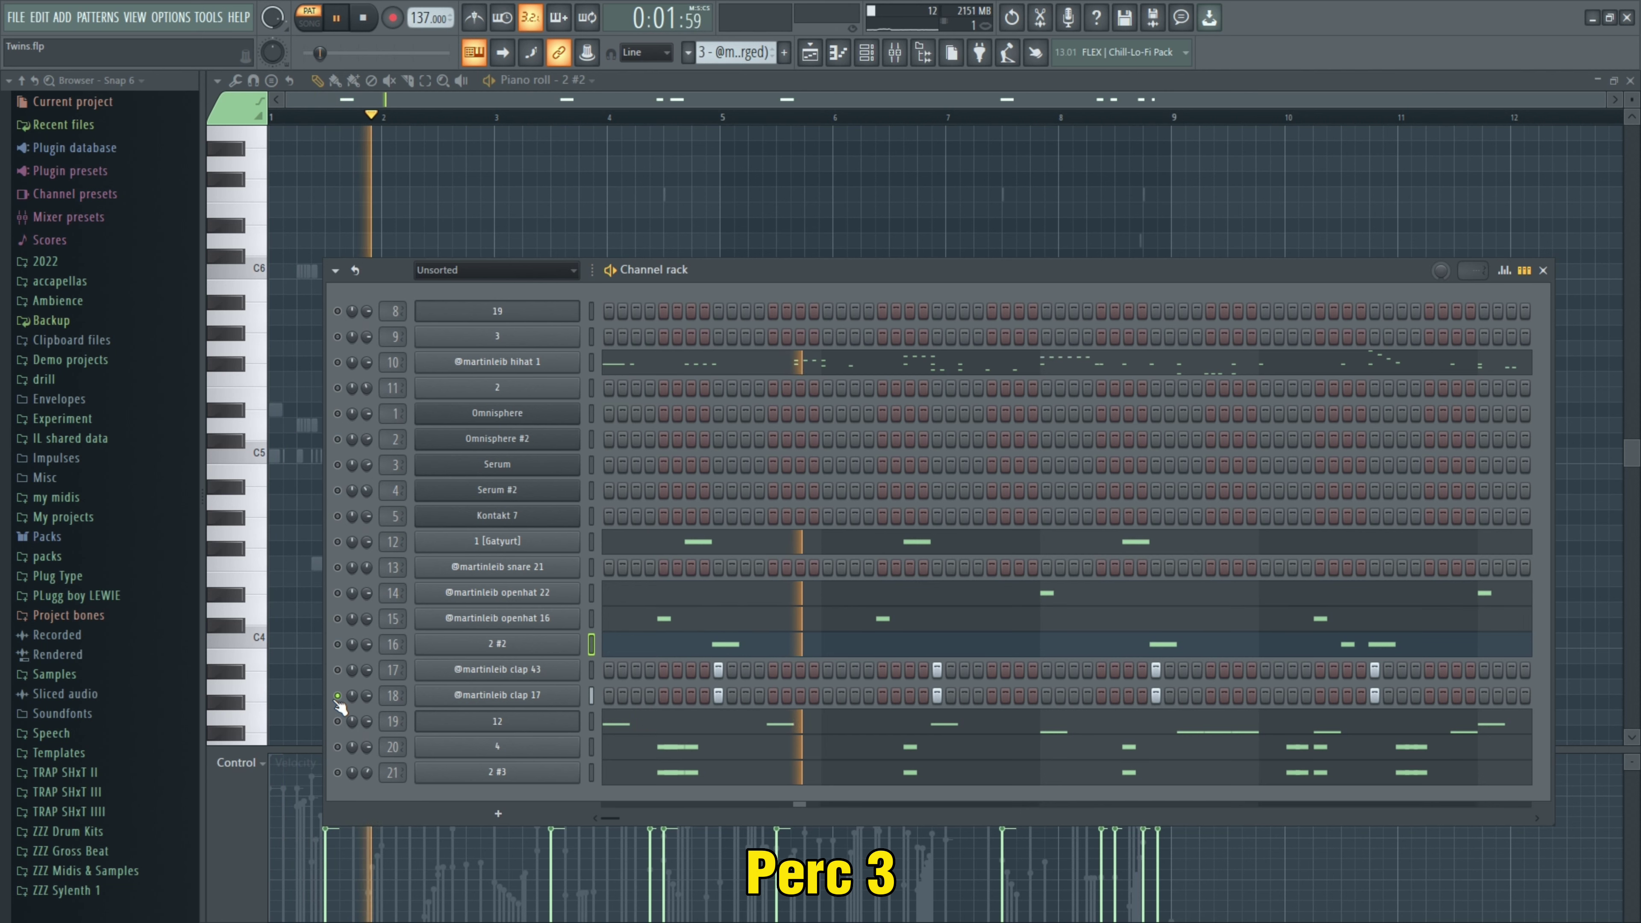
Step: Unmute the clap 43 channel to hear it with clap 17, and view clap 17's mixer track
{"action": "left_click", "coordinate": [337, 670]}
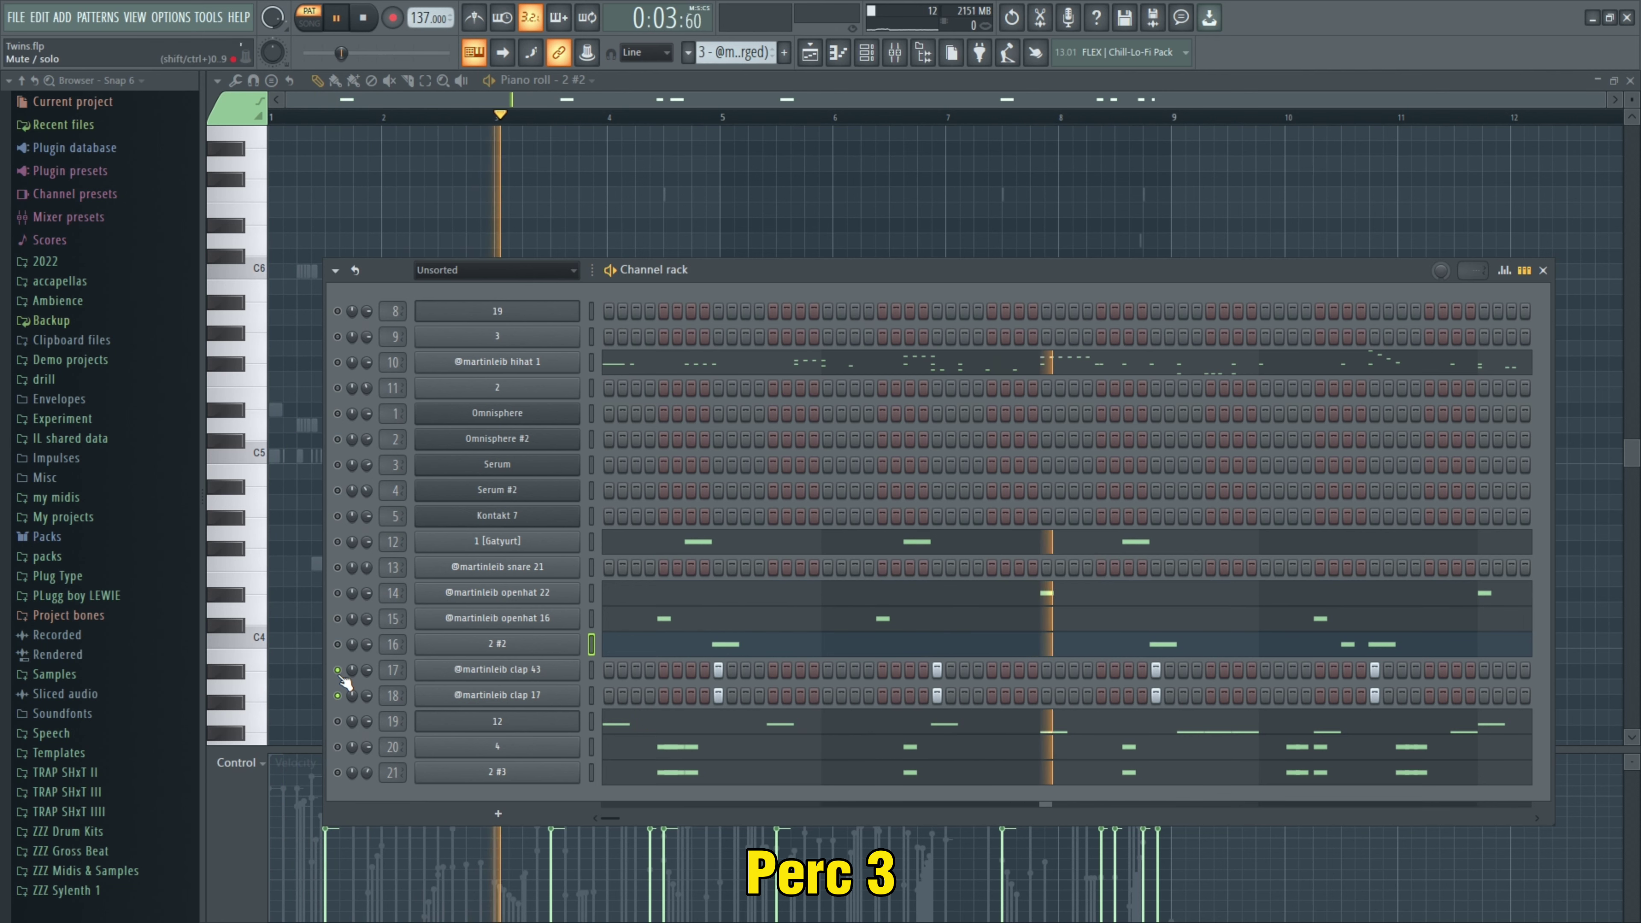
{"action": "left_click", "coordinate": [901, 56]}
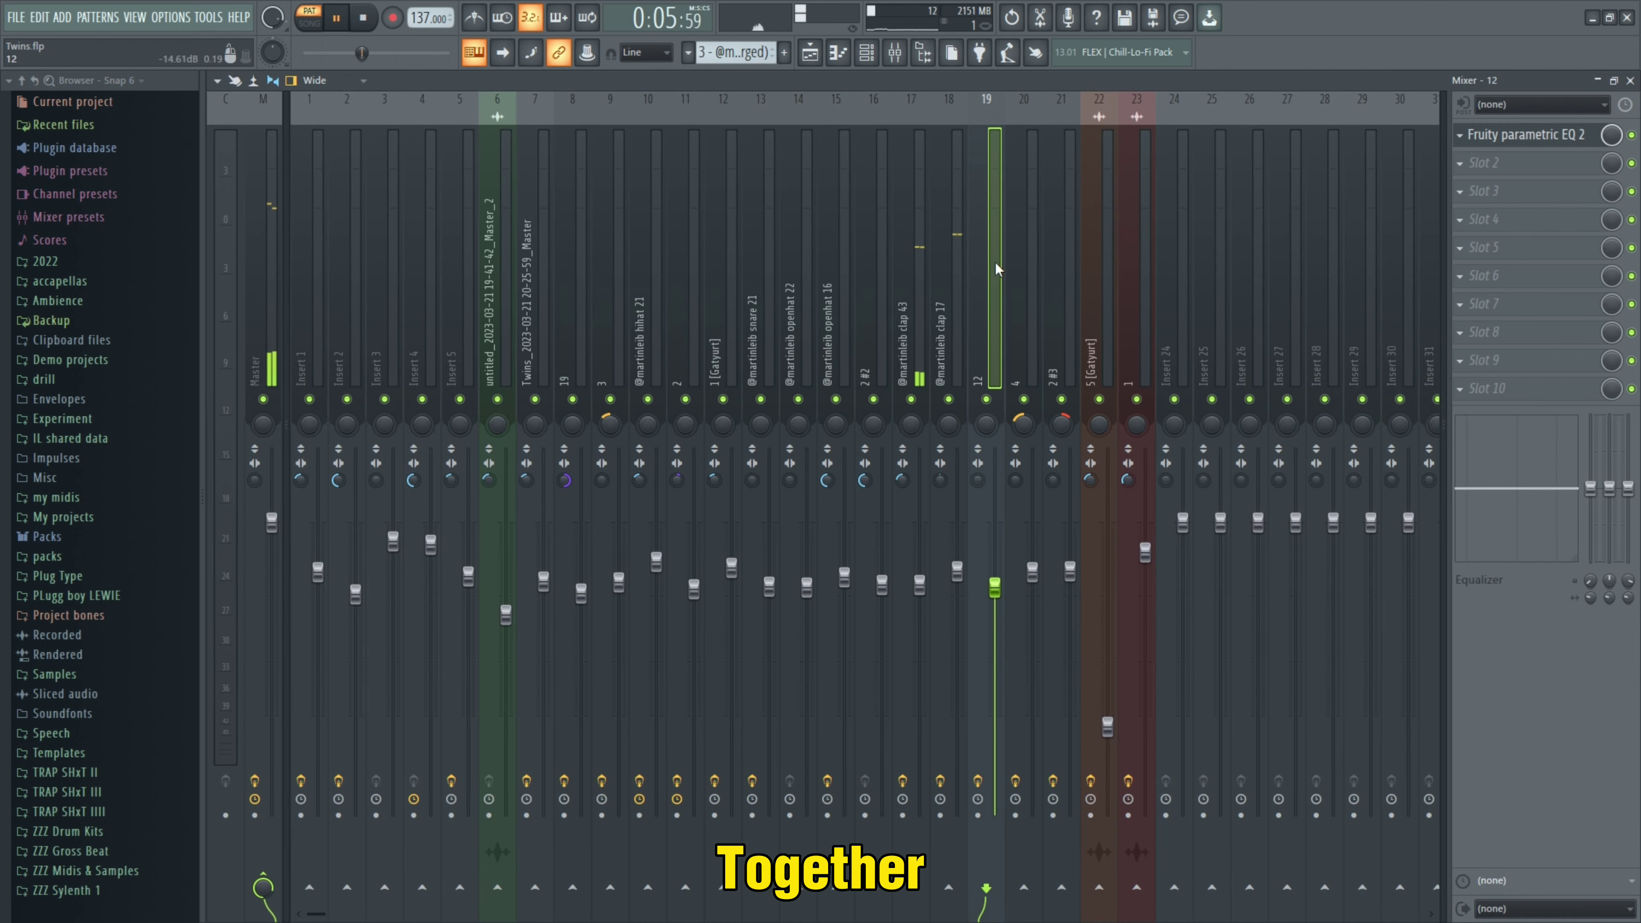
{"action": "left_click", "coordinate": [952, 311]}
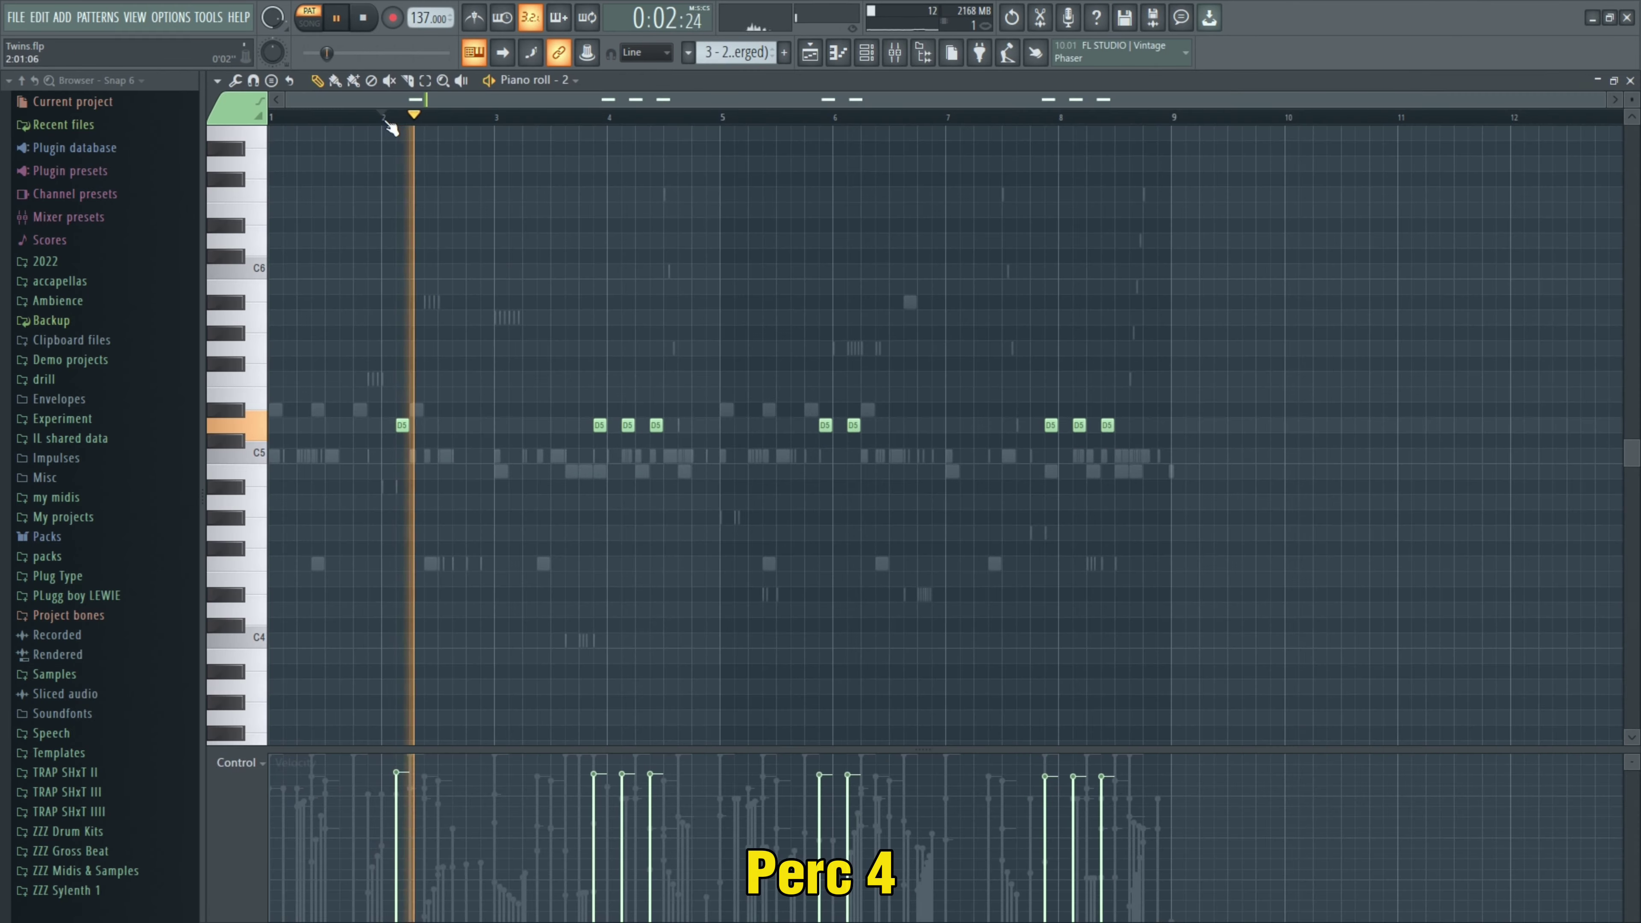
Step: Audition the channel 2 percussion notes from near bars 4 and 6, and play the 2 #3 snare channel
{"action": "left_click", "coordinate": [589, 117]}
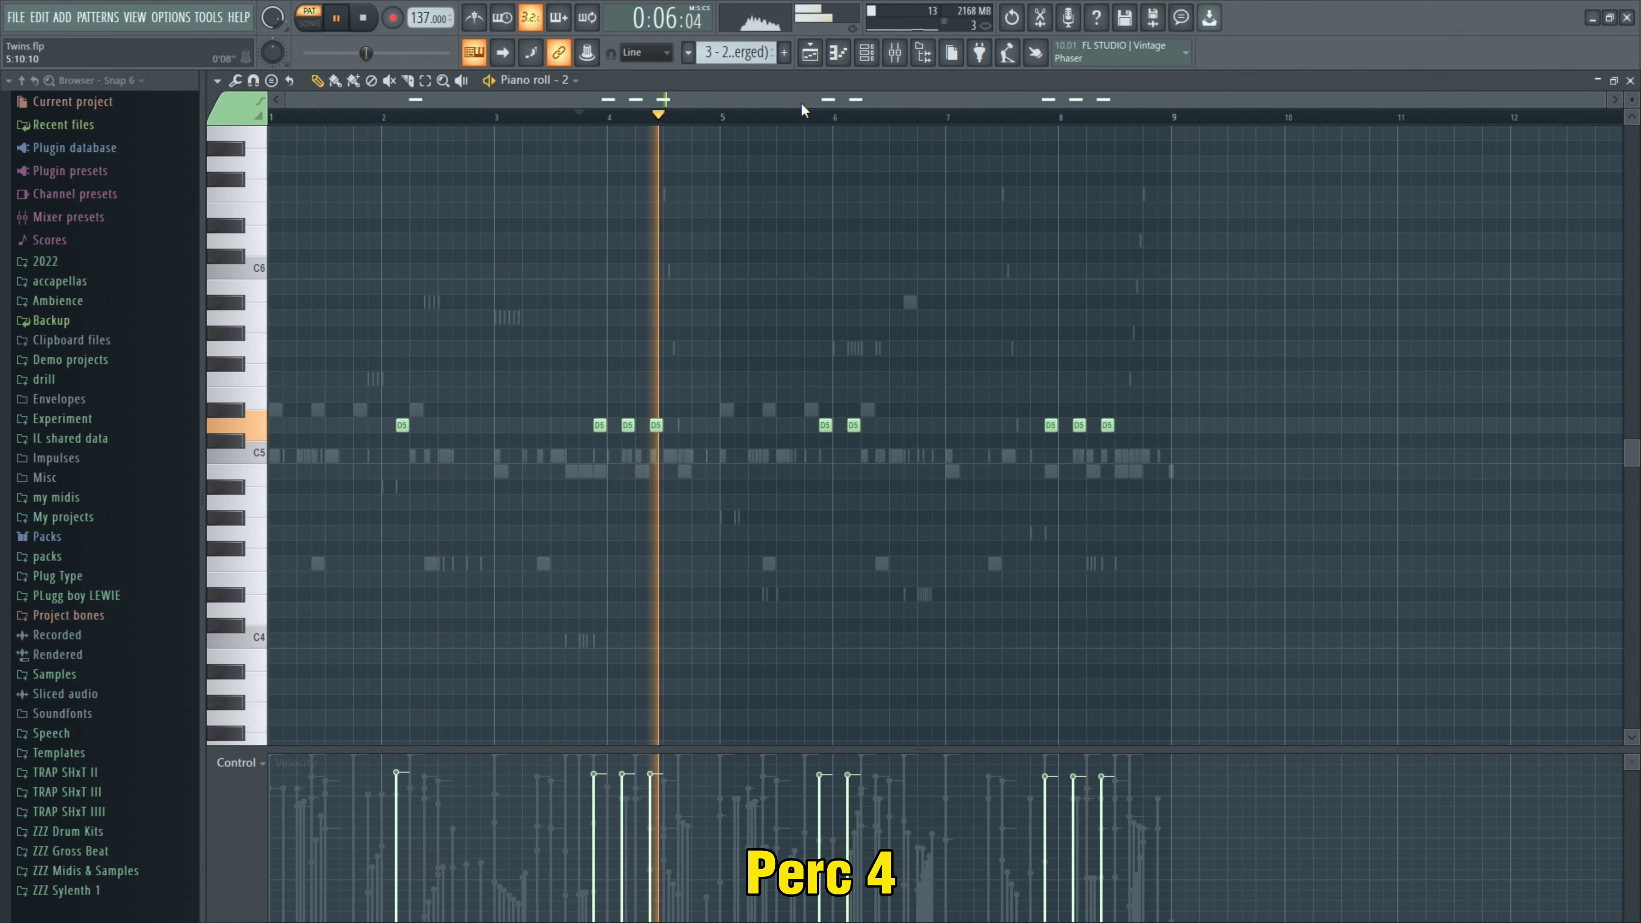
{"action": "left_click", "coordinate": [804, 114]}
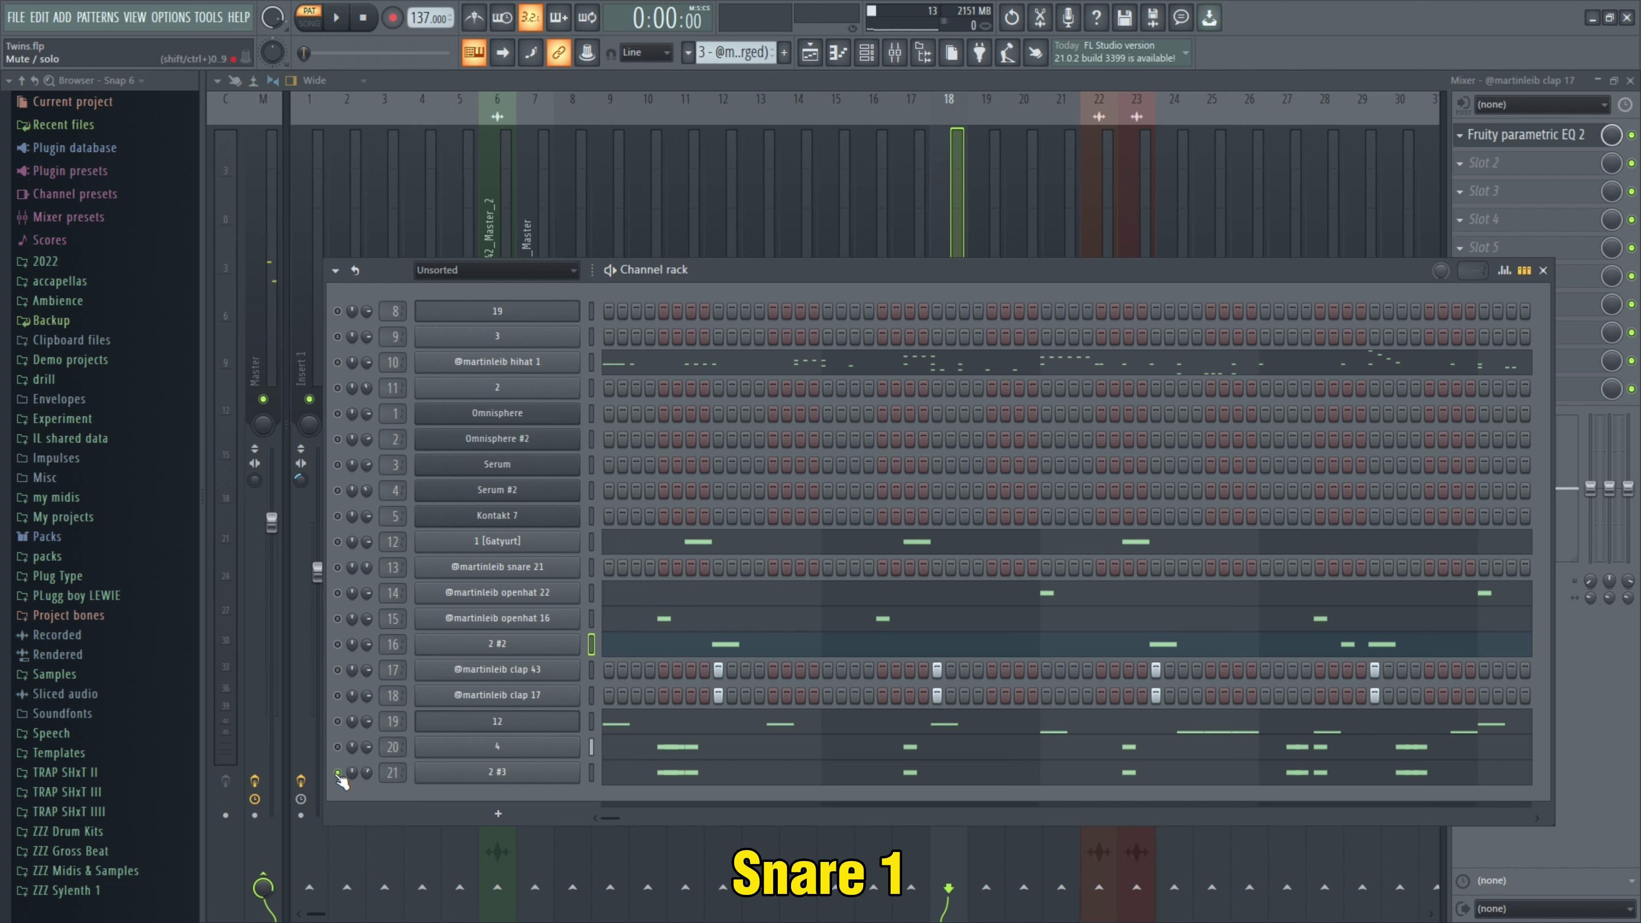
{"action": "key", "text": "space"}
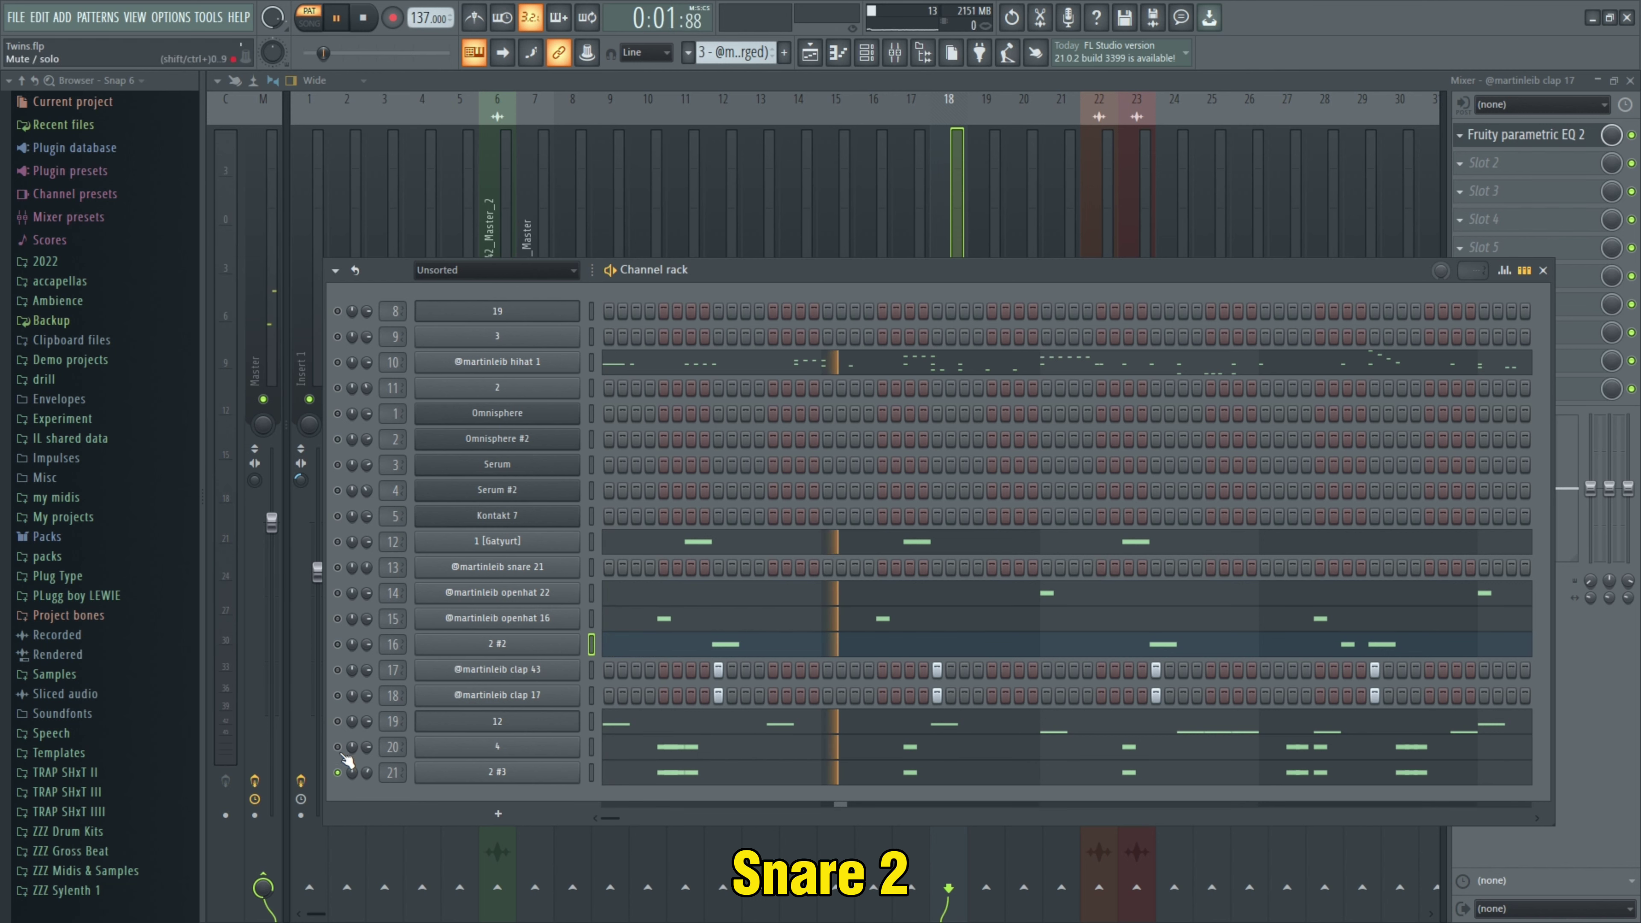